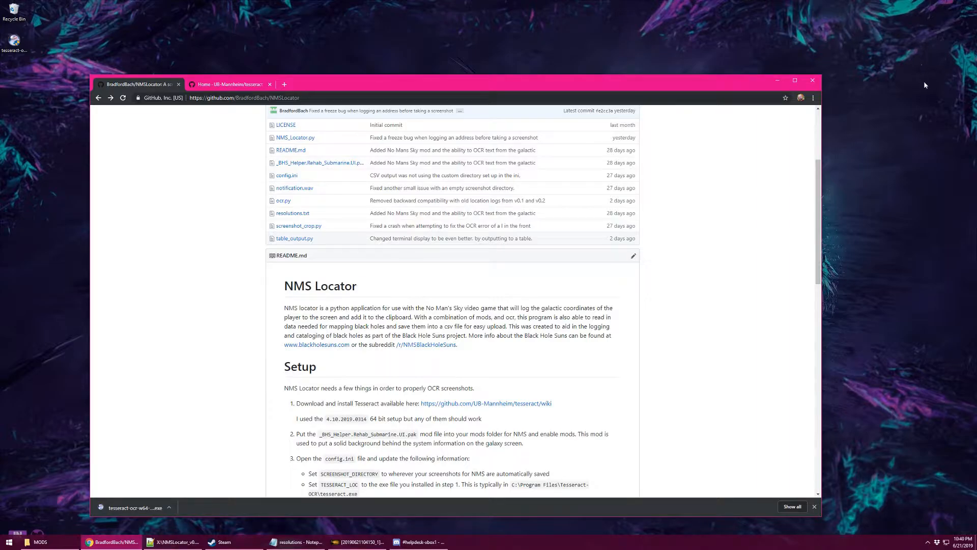
# Scroll the NMSLocator README down until its Setup instructions are visible.
pyautogui.scroll(-2, 719, 184)
pyautogui.scroll(-1, 721, 183)
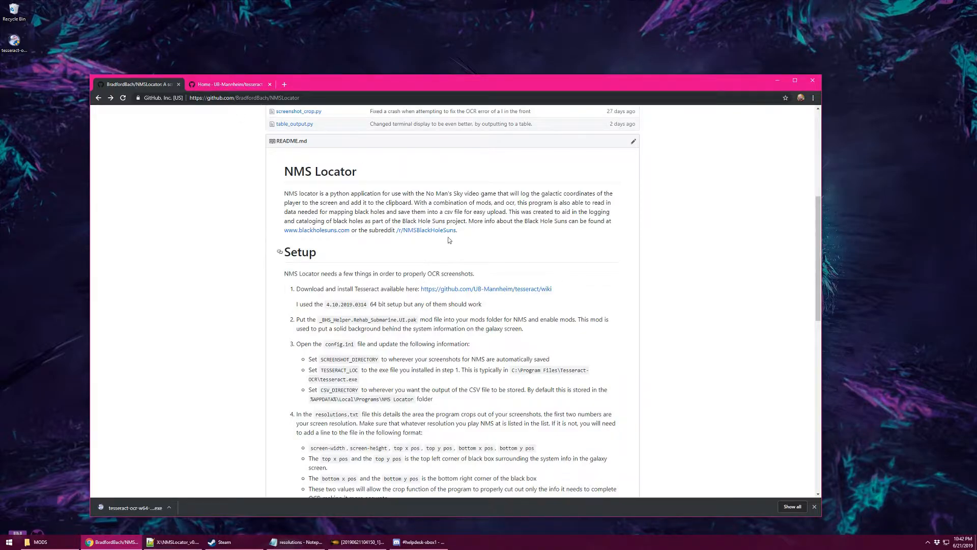
# Switch to the UB-Mannheim Tesseract wiki tab and launch the downloaded tesseract-ocr-w64 installer.
pyautogui.click(213, 87)
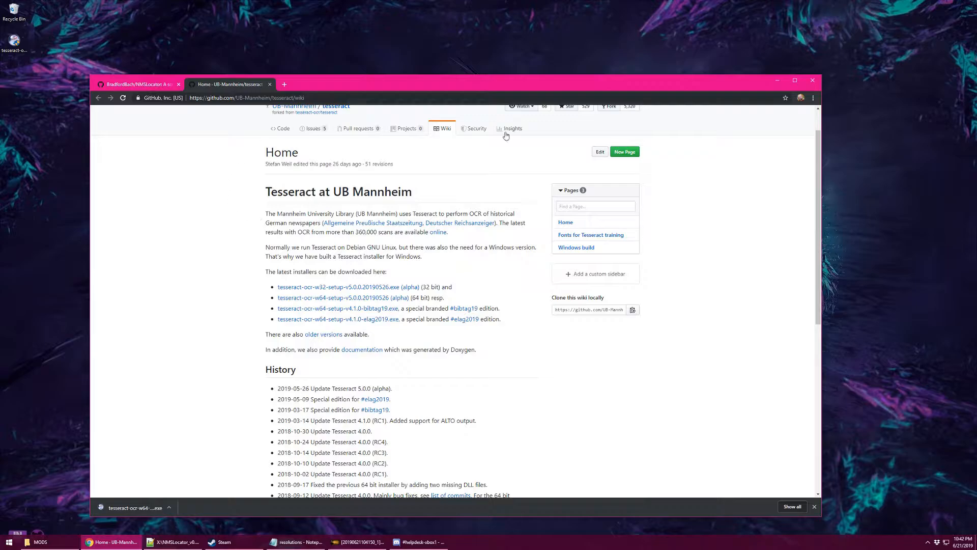
pyautogui.scroll(2, 219, 218)
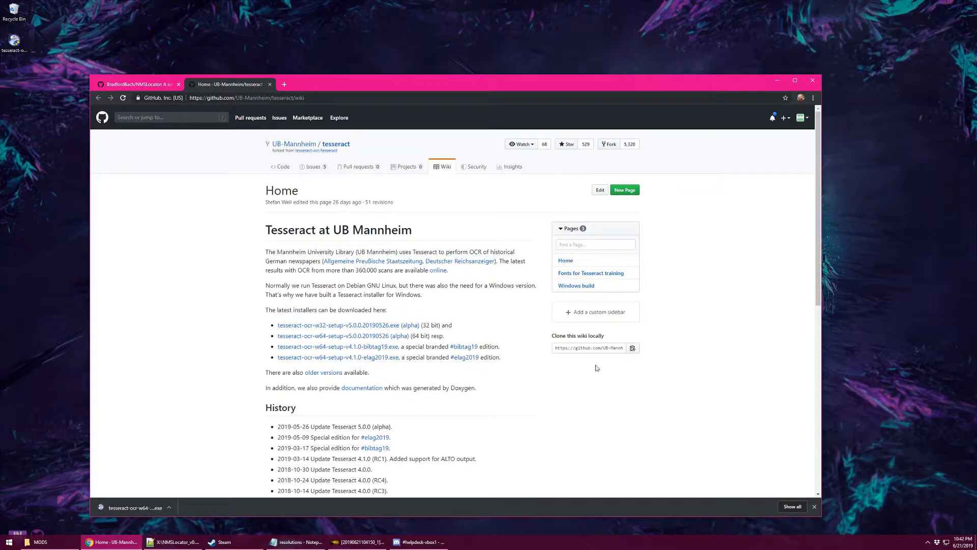
pyautogui.scroll(-3, 377, 261)
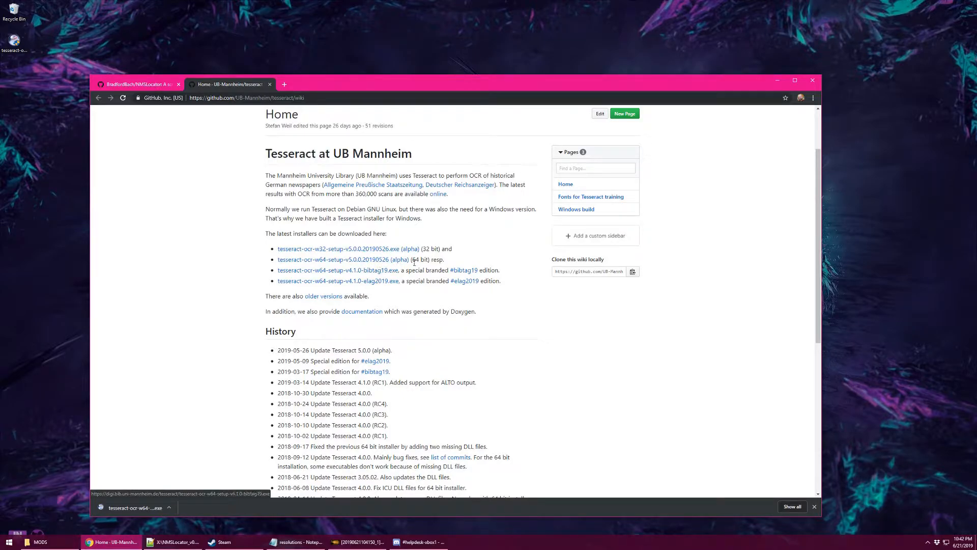
pyautogui.doubleClick(15, 42)
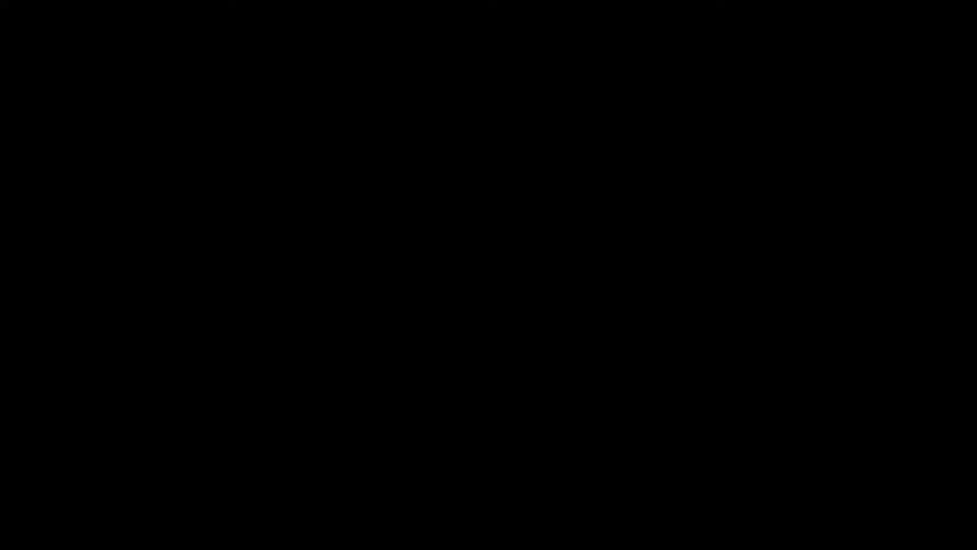
# Approve the installer, choose English, accept the licence and install for all users.
pyautogui.click(451, 331)
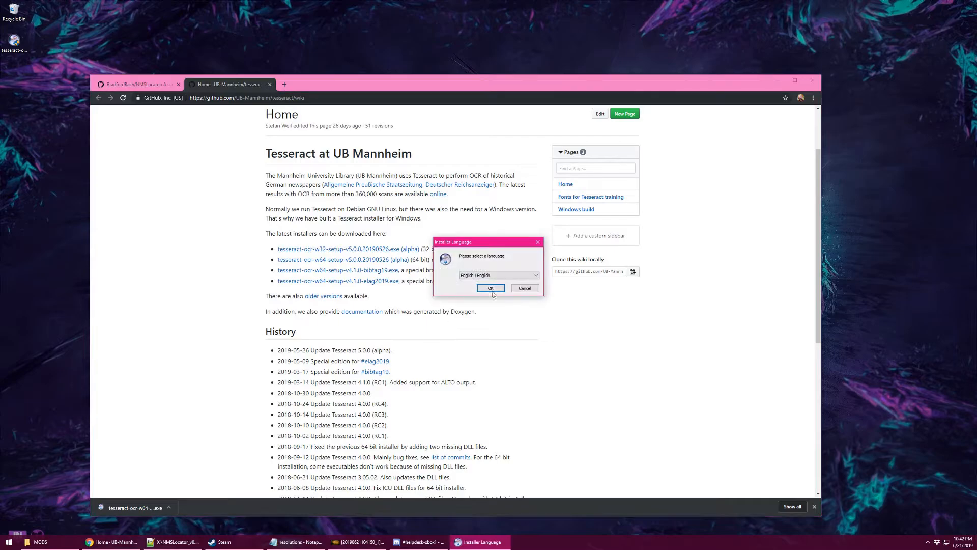
pyautogui.click(779, 80)
pyautogui.click(491, 288)
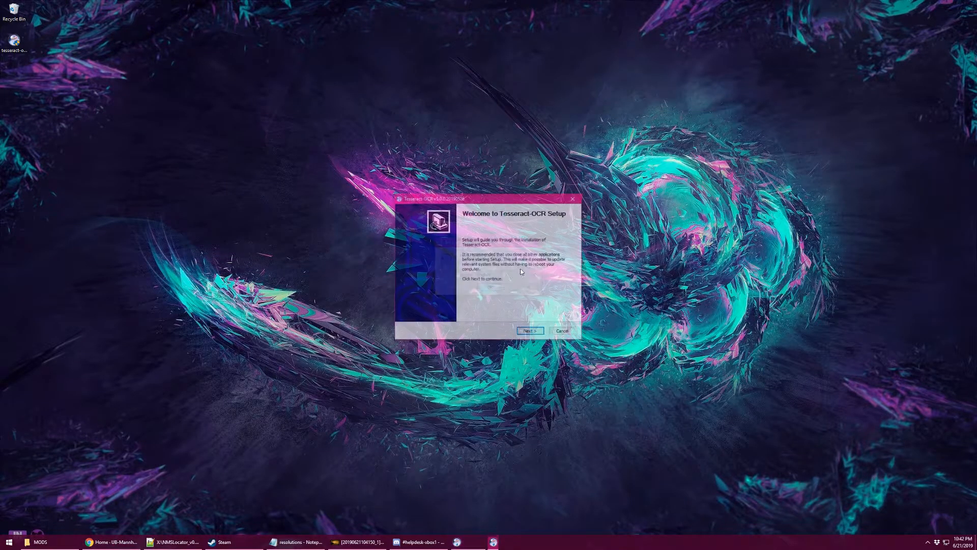
pyautogui.click(537, 332)
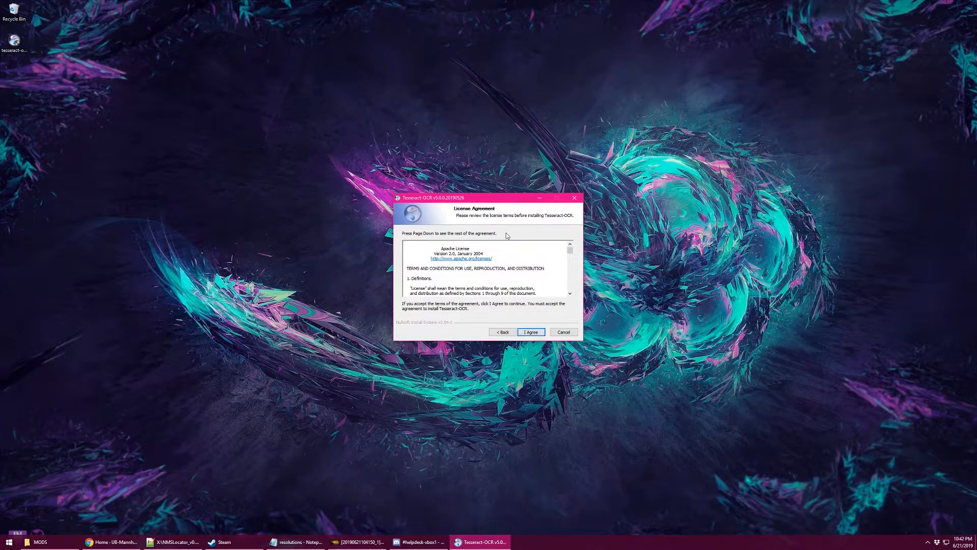
pyautogui.click(529, 333)
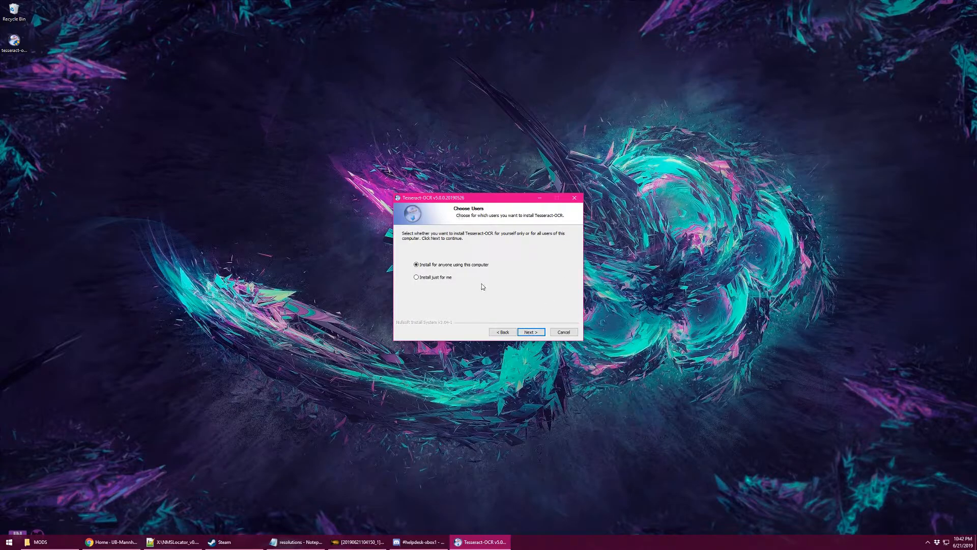
pyautogui.click(530, 333)
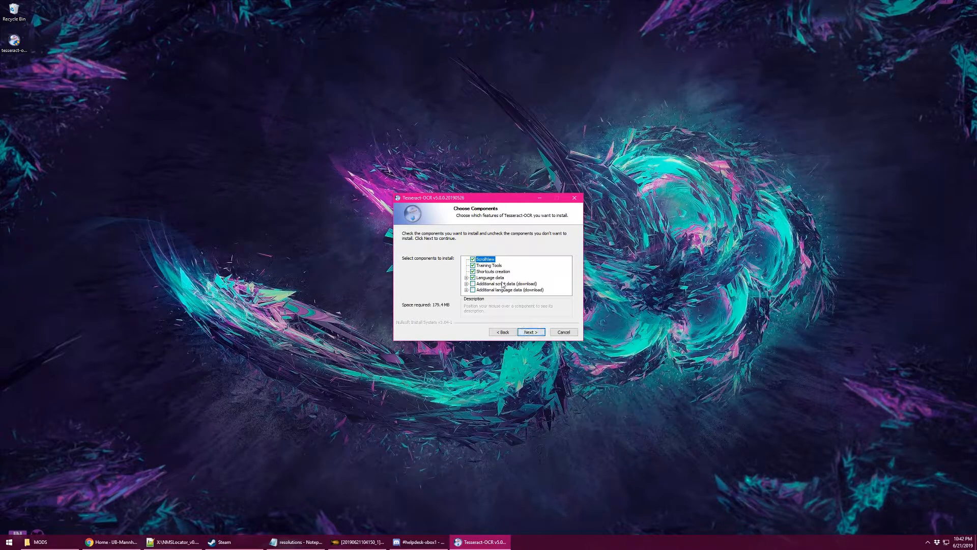
# Exclude shortcuts, Training Tools and ScrollView, keep the default Tesseract-OCR folder, and finish installing.
pyautogui.click(496, 273)
pyautogui.click(494, 265)
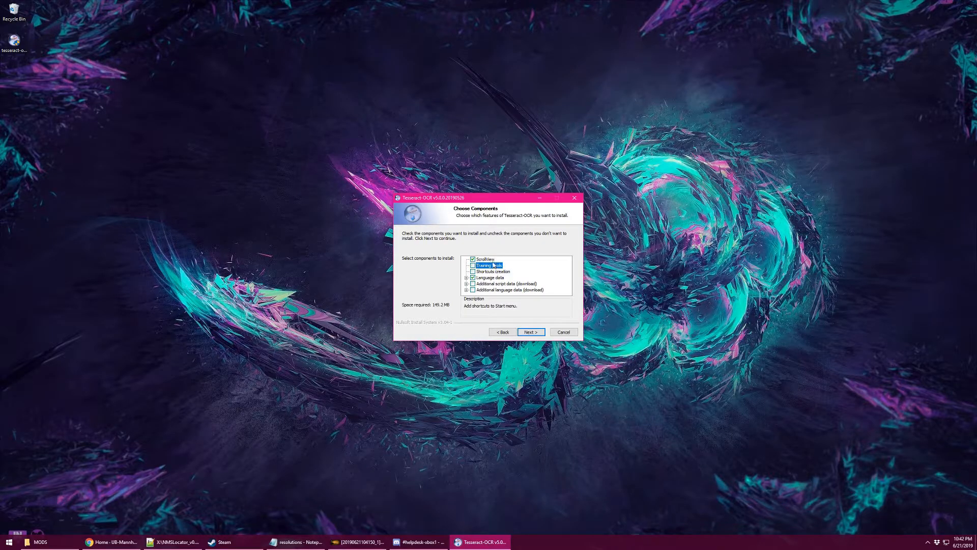
pyautogui.click(492, 260)
pyautogui.click(531, 333)
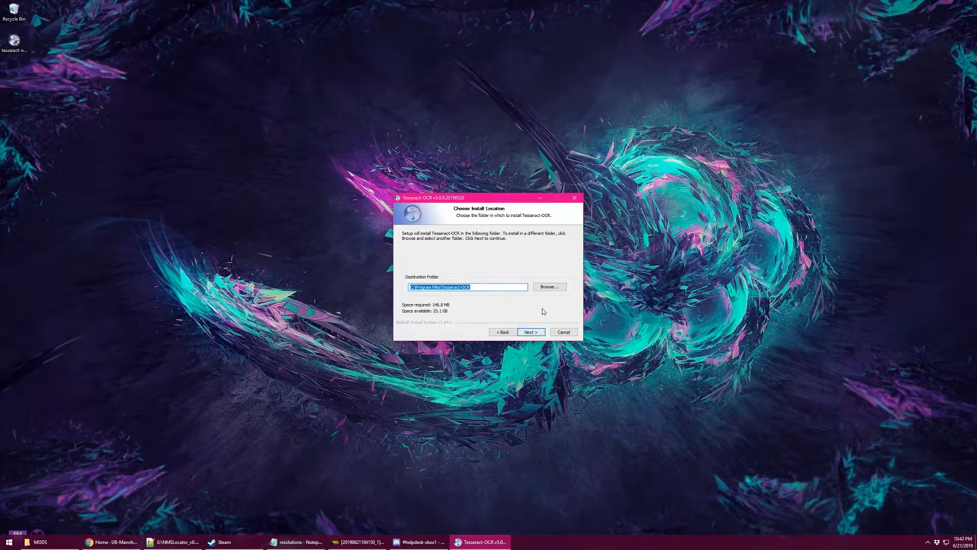
pyautogui.moveTo(471, 287); pyautogui.dragTo(409, 286)
pyautogui.click(529, 332)
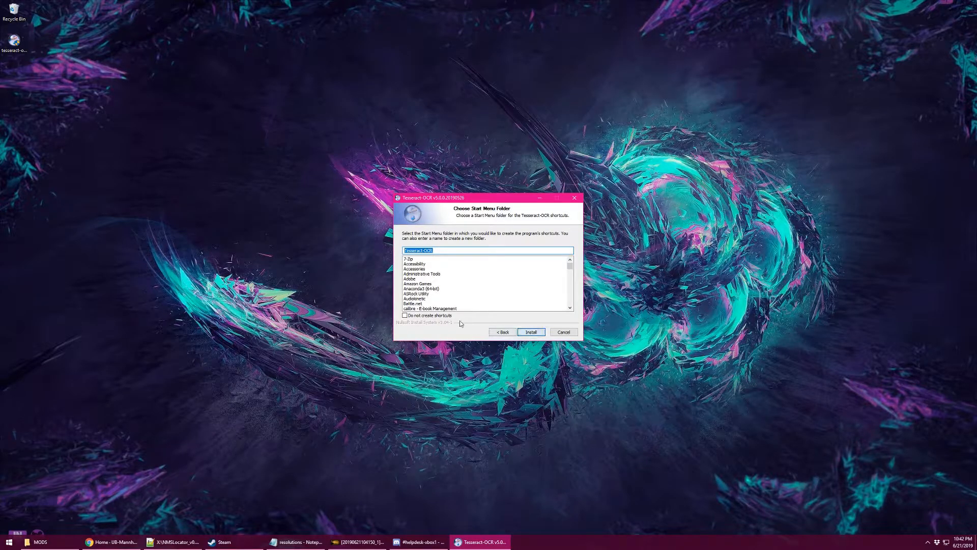
pyautogui.click(530, 334)
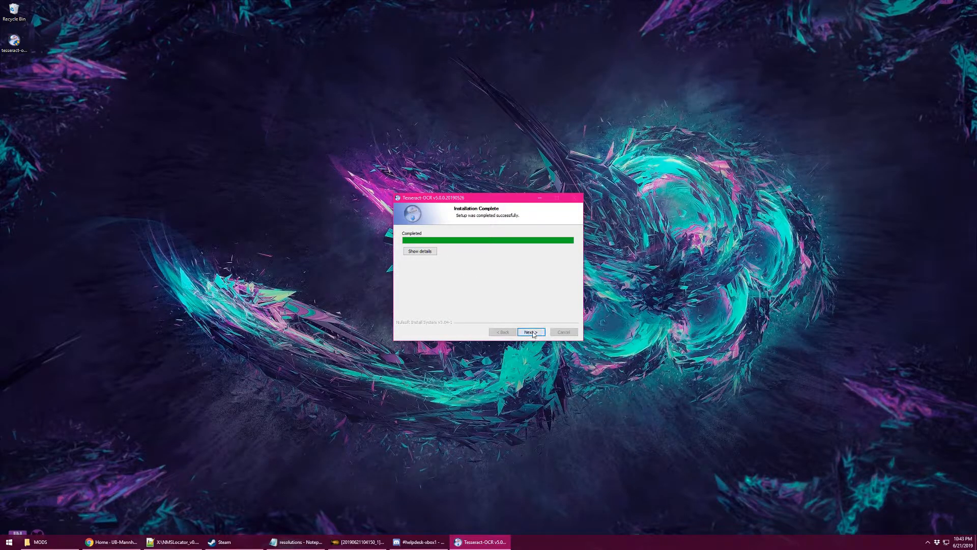
pyautogui.click(532, 334)
pyautogui.click(532, 333)
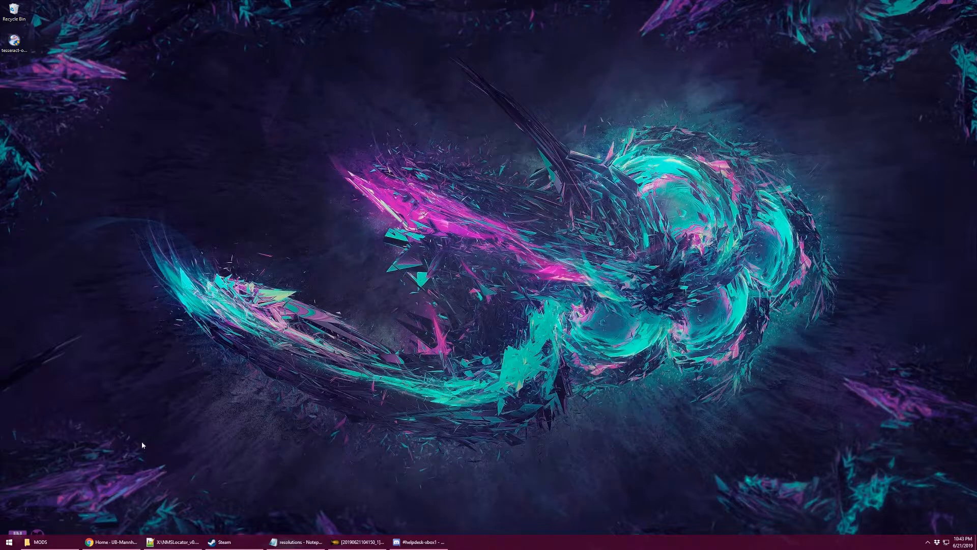
# Return to Chrome and open the NMSLocator repository's 9 releases page.
pyautogui.click(114, 543)
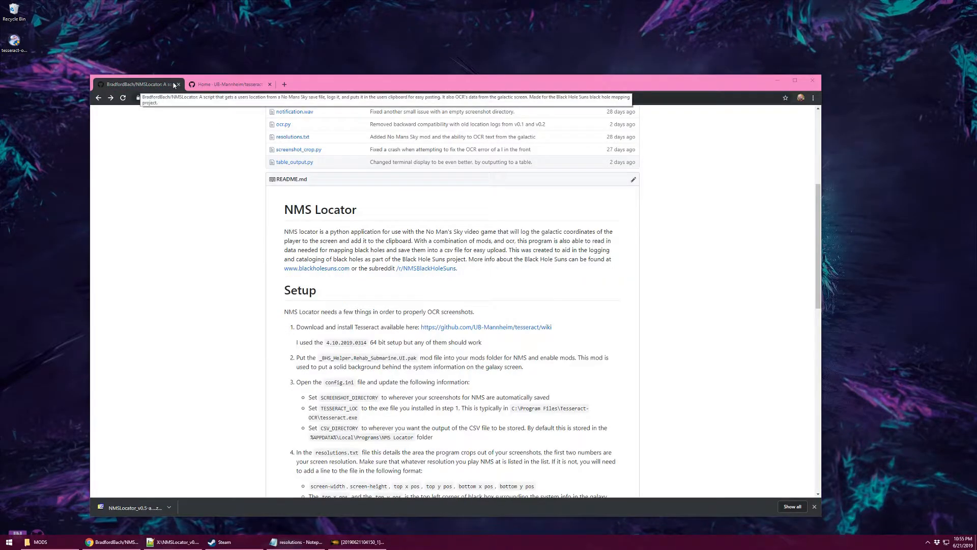
pyautogui.scroll(3, 300, 129)
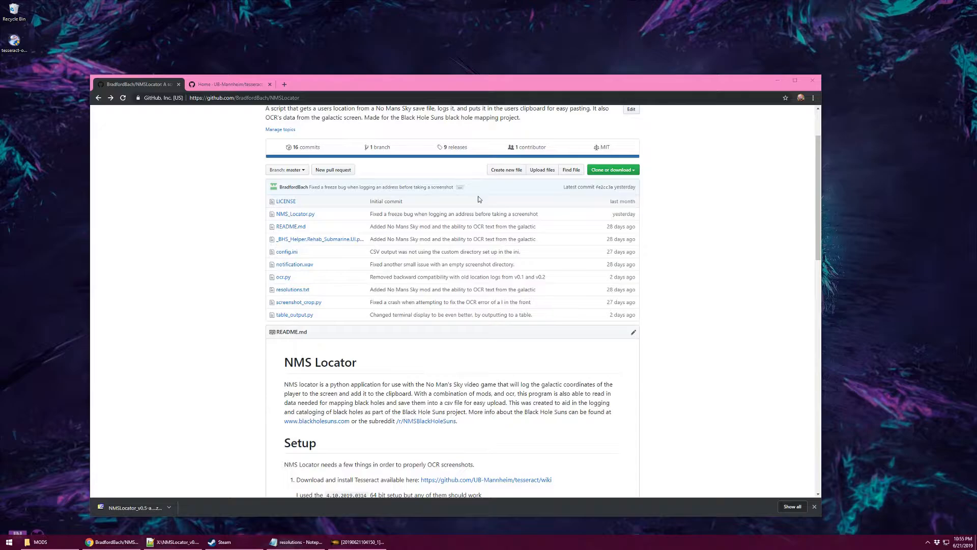
pyautogui.scroll(2, 478, 197)
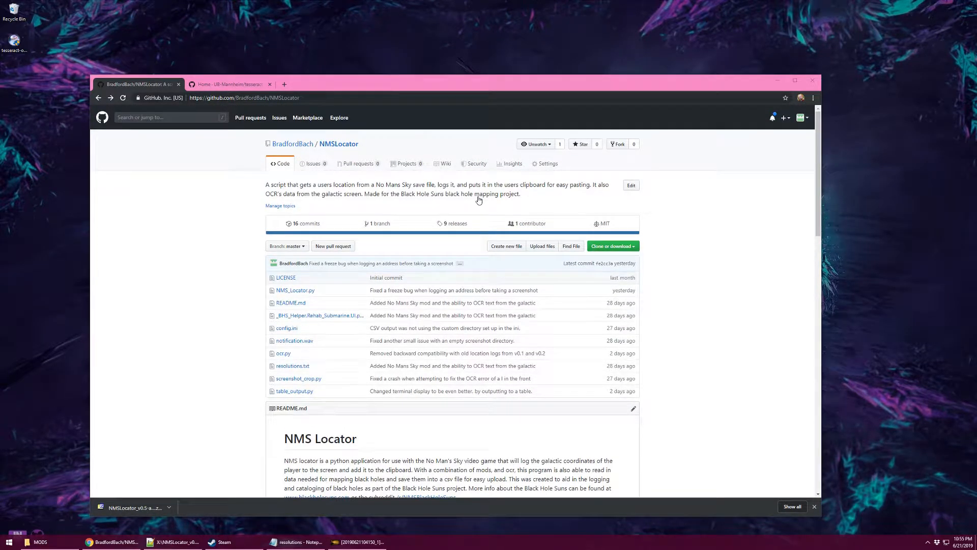
pyautogui.click(458, 225)
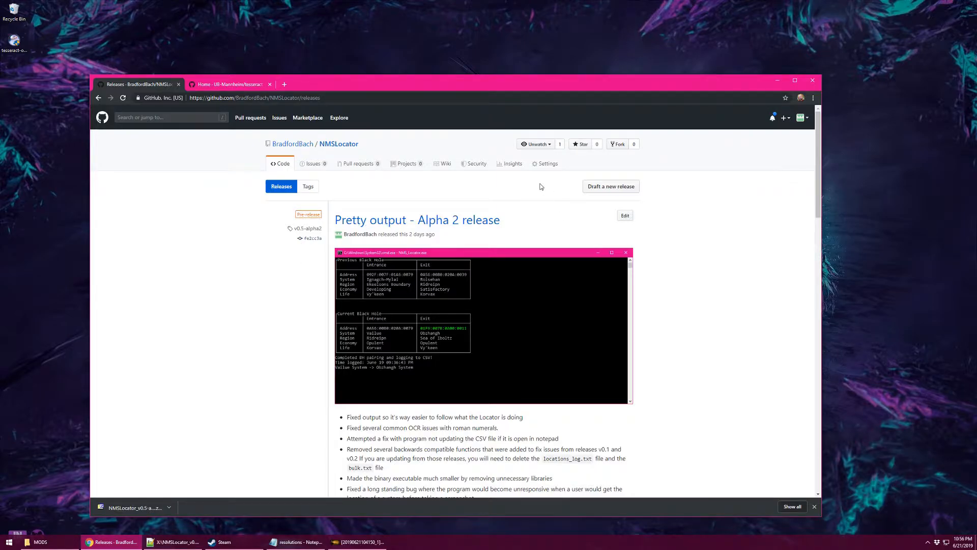
# Expand the release Assets and download NMSLocator_v0.5-alpha2.zip.
pyautogui.scroll(-3, 543, 187)
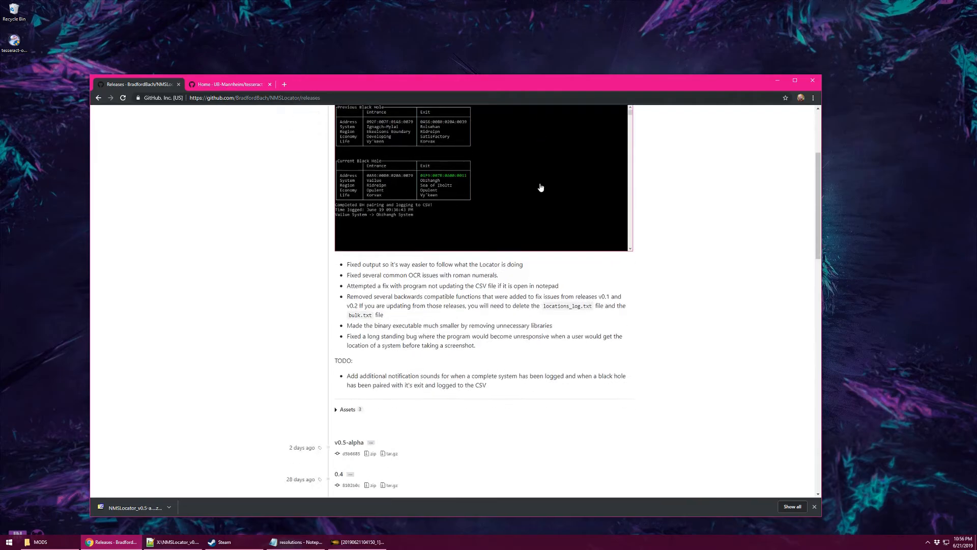
pyautogui.click(336, 410)
pyautogui.scroll(-1, 337, 413)
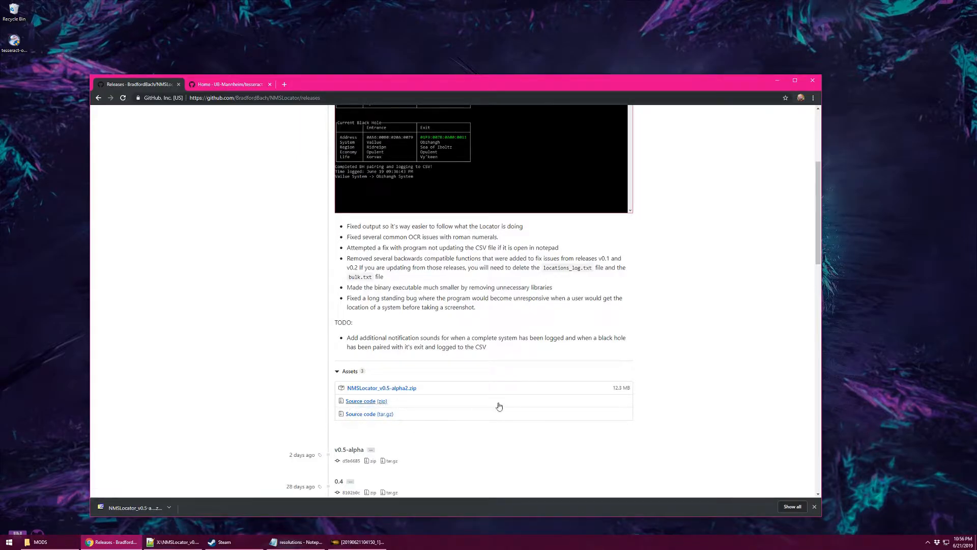
pyautogui.click(395, 389)
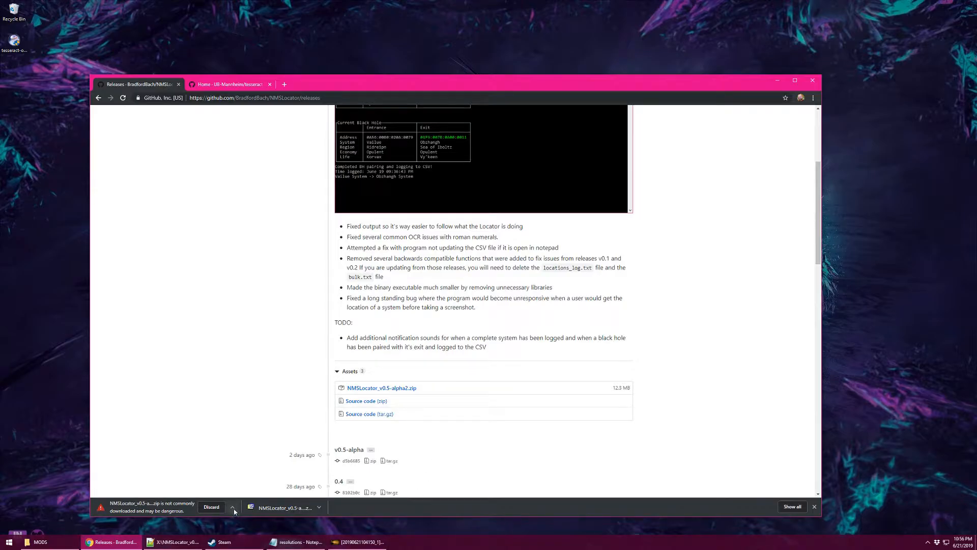
# Keep the flagged zip download and copy it onto the desktop.
pyautogui.click(234, 507)
pyautogui.click(242, 481)
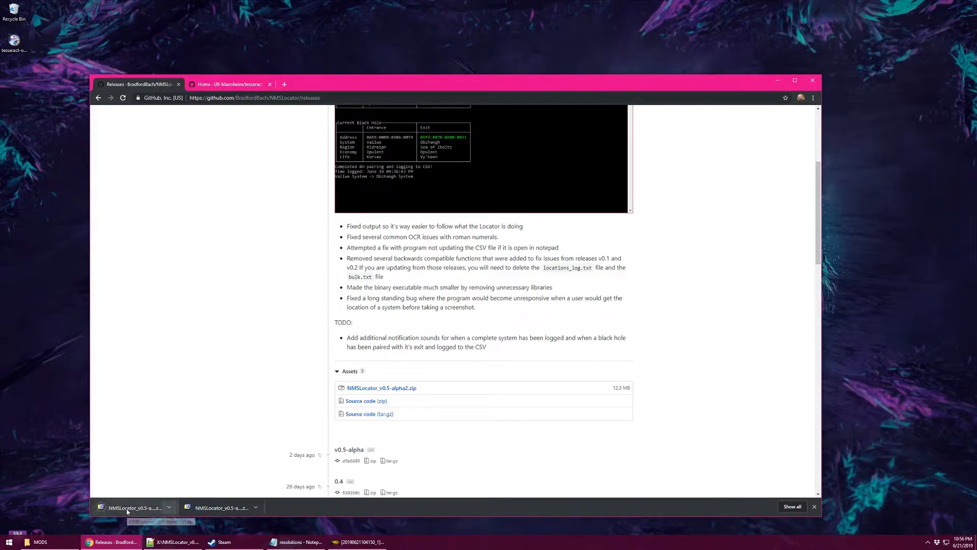
pyautogui.moveTo(127, 512); pyautogui.dragTo(46, 80)
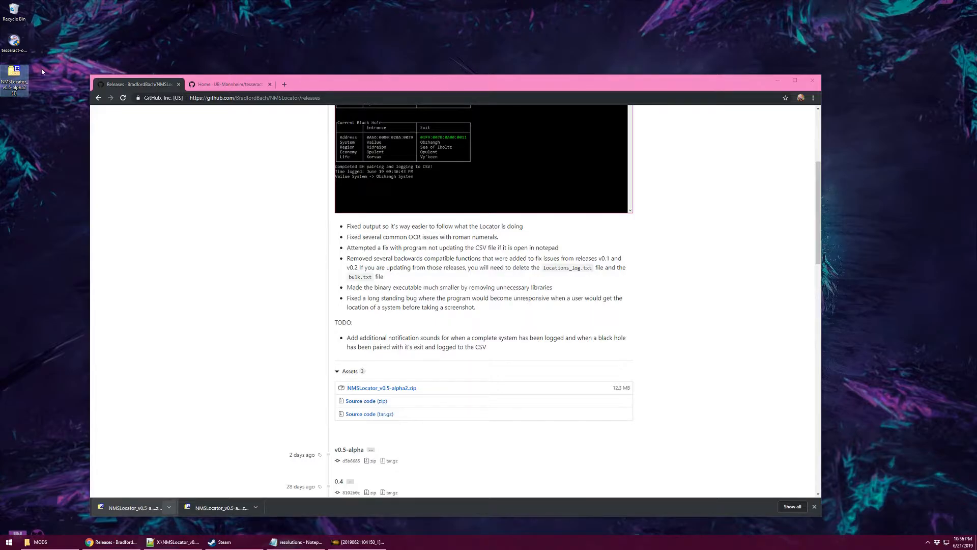
# Extract the NMSLocator zip on the desktop into its own folder with 7-Zip.
pyautogui.click(780, 82)
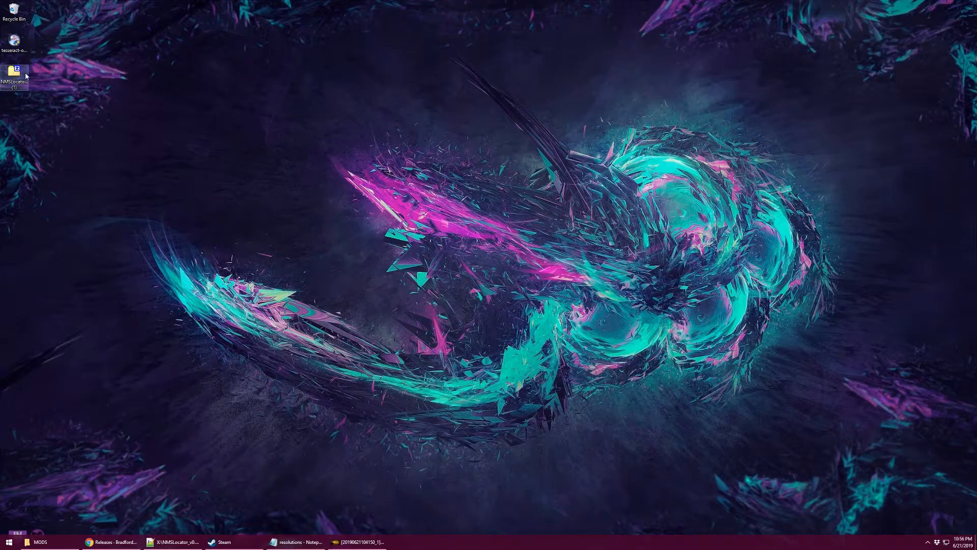
pyautogui.rightClick(19, 75)
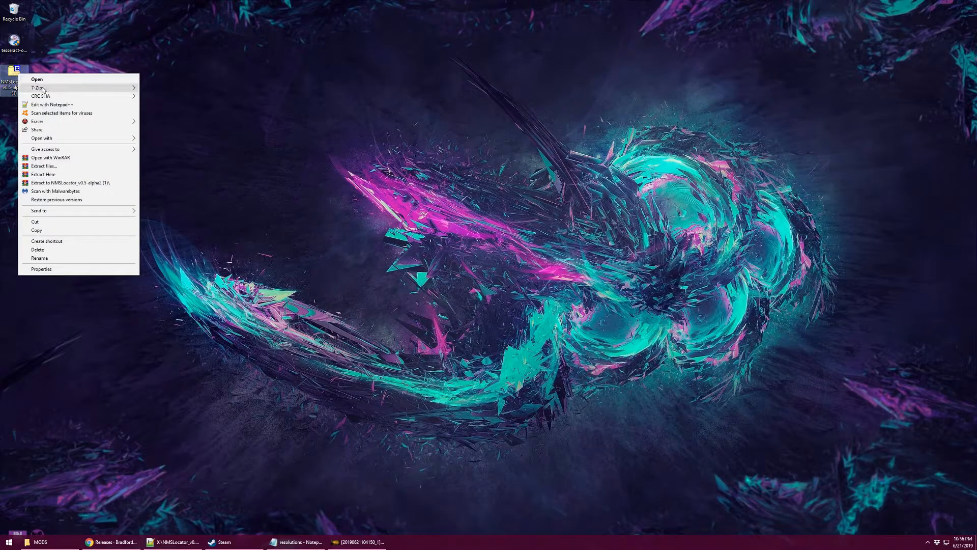
pyautogui.moveTo(43, 90)
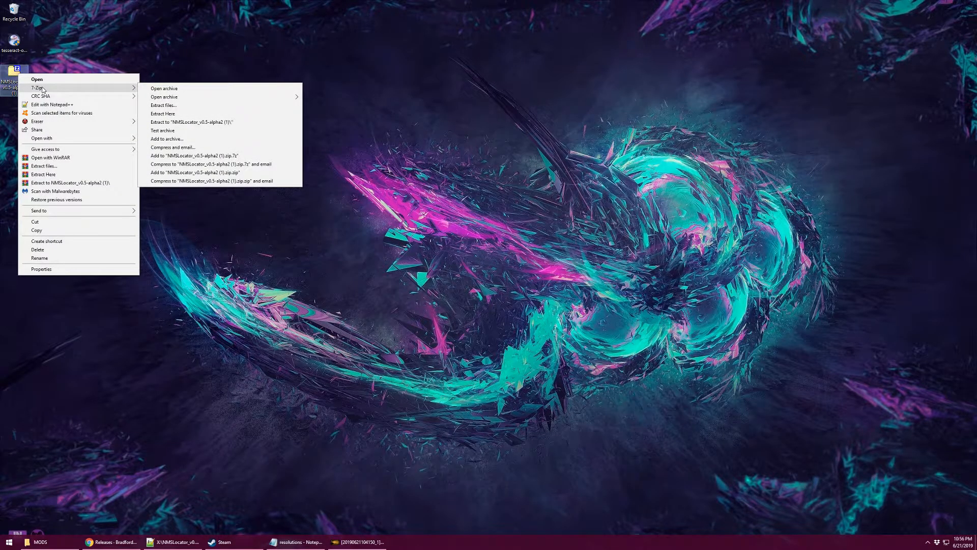
pyautogui.click(205, 122)
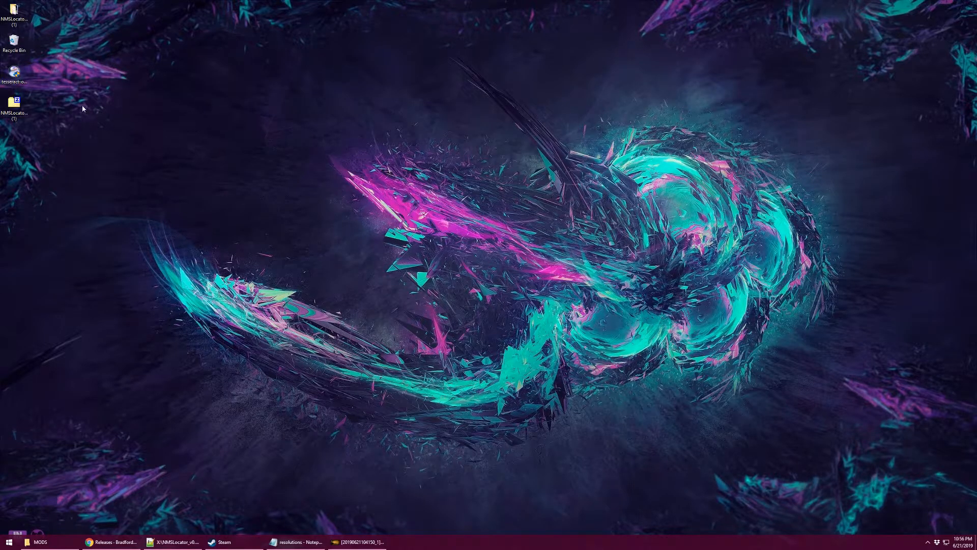
# Rename the extracted folder to NMSLocator_v0.5-alpha2 and move it below the other desktop icons.
pyautogui.rightClick(19, 26)
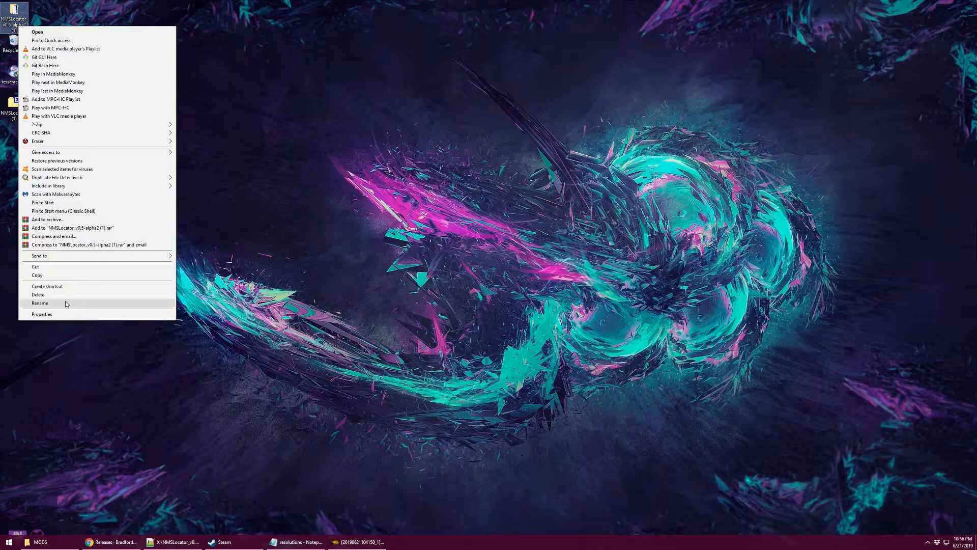
pyautogui.click(40, 303)
pyautogui.click(20, 31)
pyautogui.press('BackSpace')
pyautogui.press('BackSpace')
pyautogui.press('BackSpace')
pyautogui.press('BackSpace')
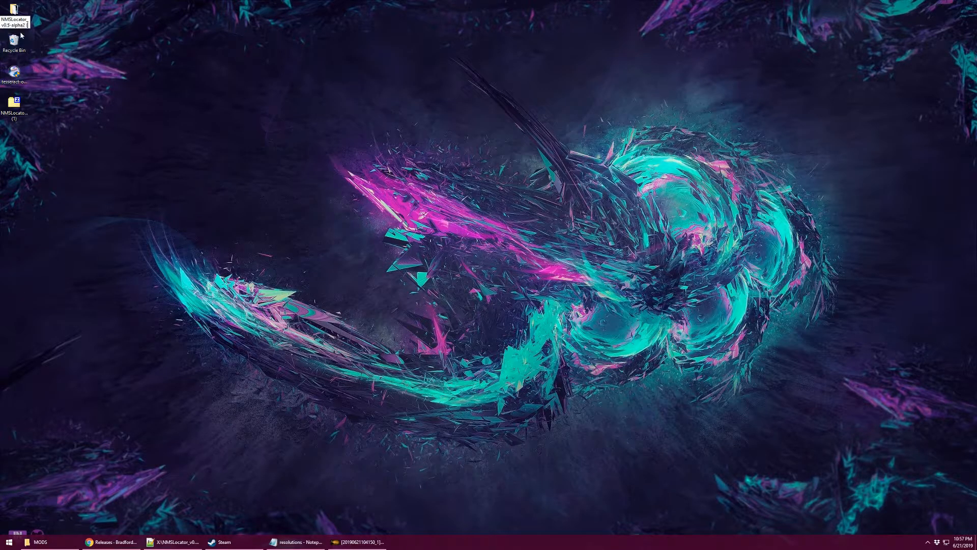
pyautogui.press('BackSpace')
pyautogui.press('BackSpace')
pyautogui.click(274, 34)
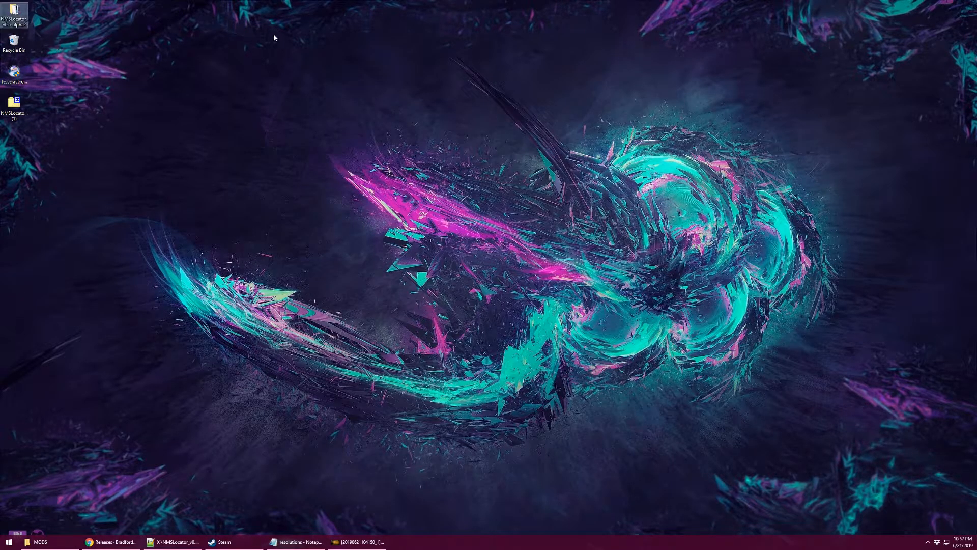
pyautogui.moveTo(4, 11); pyautogui.dragTo(21, 152)
# Open the NMSLocator_v0.5-alpha2 folder, select the _BHS_Helper.Rehab_Submarine.UI.pak file, then bring up GIMP.
pyautogui.doubleClick(10, 112)
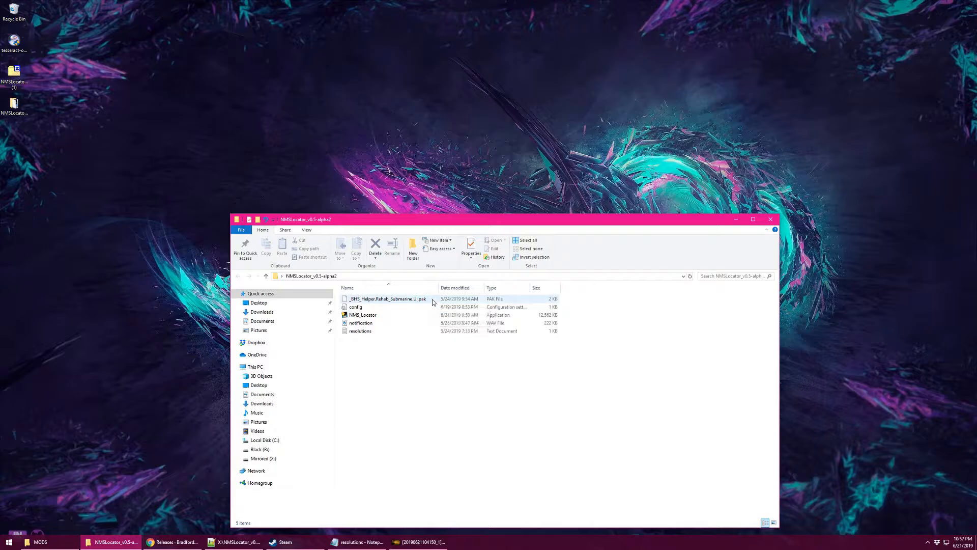
pyautogui.click(484, 300)
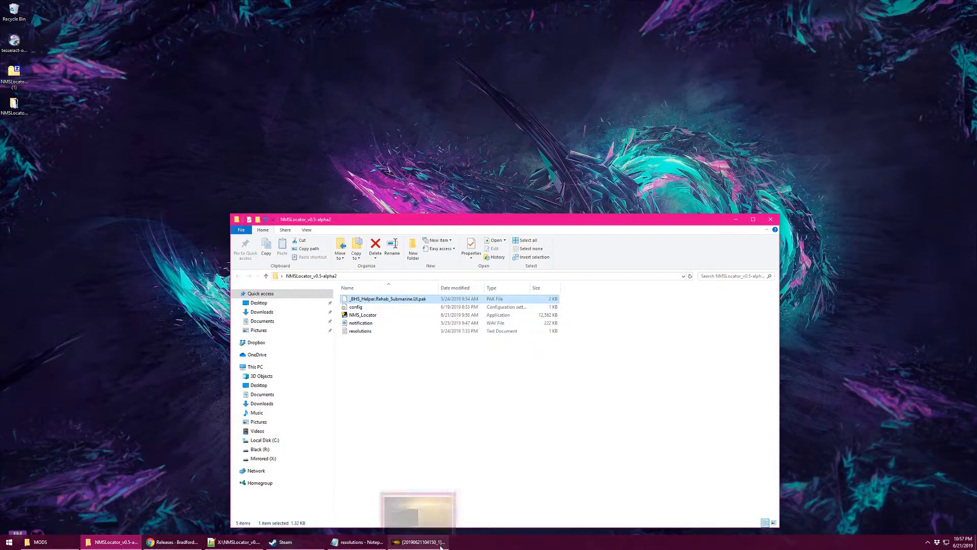
pyautogui.click(412, 540)
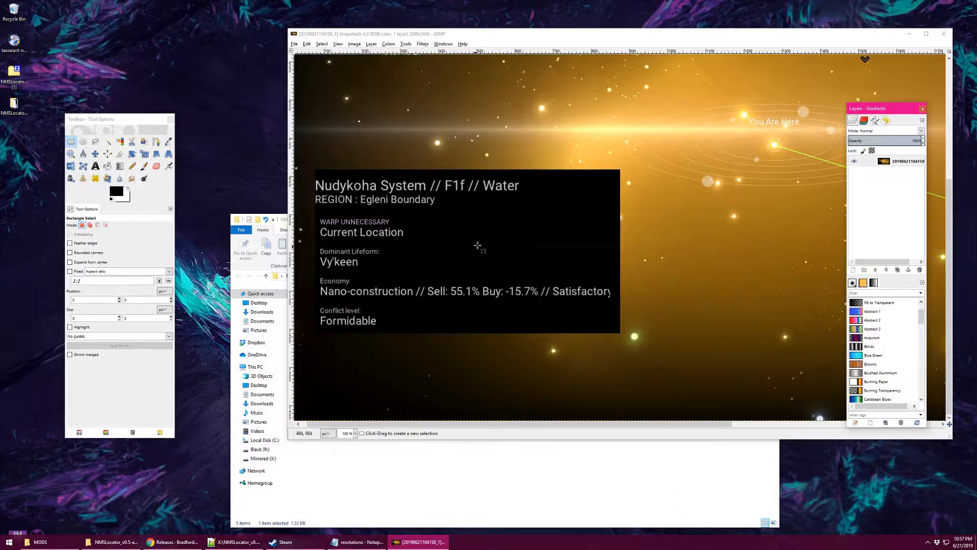
# Inspect the Nudykoha System info panel in the GIMP screenshot, then minimize GIMP.
pyautogui.scroll(5, 488, 240)
pyautogui.scroll(-5, 537, 221)
pyautogui.click(909, 34)
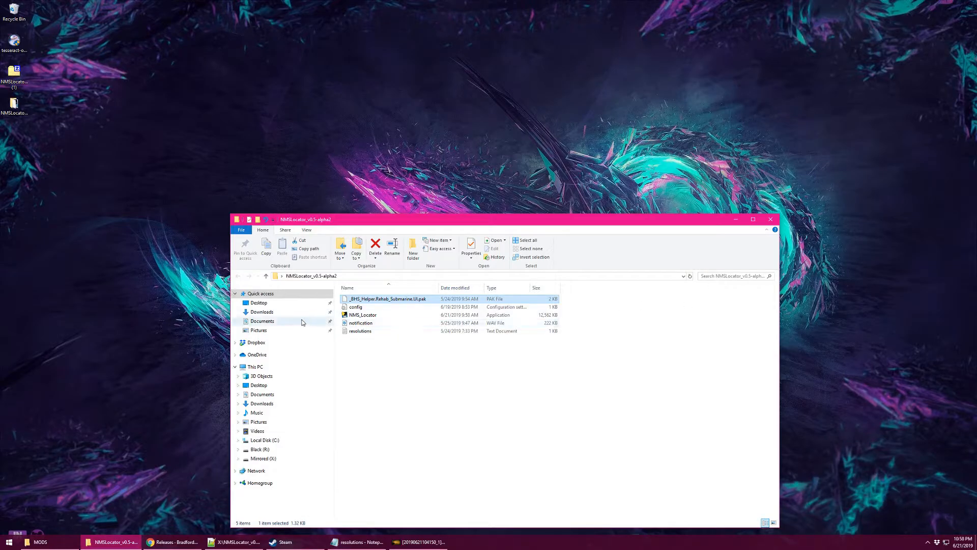
# Move the MODS window aside, navigate it up to PCBANKS, and select EnableMODS.
pyautogui.click(40, 542)
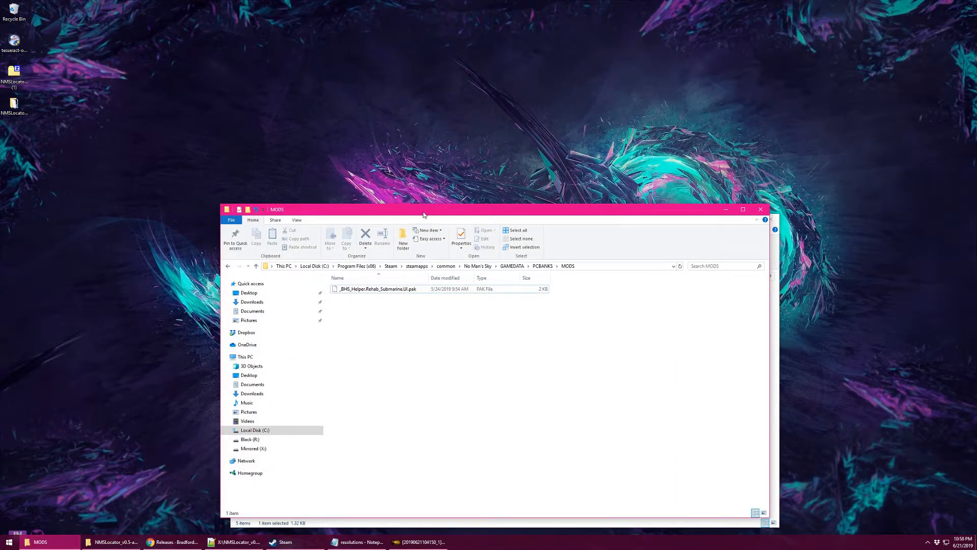
pyautogui.moveTo(427, 214); pyautogui.dragTo(479, 85)
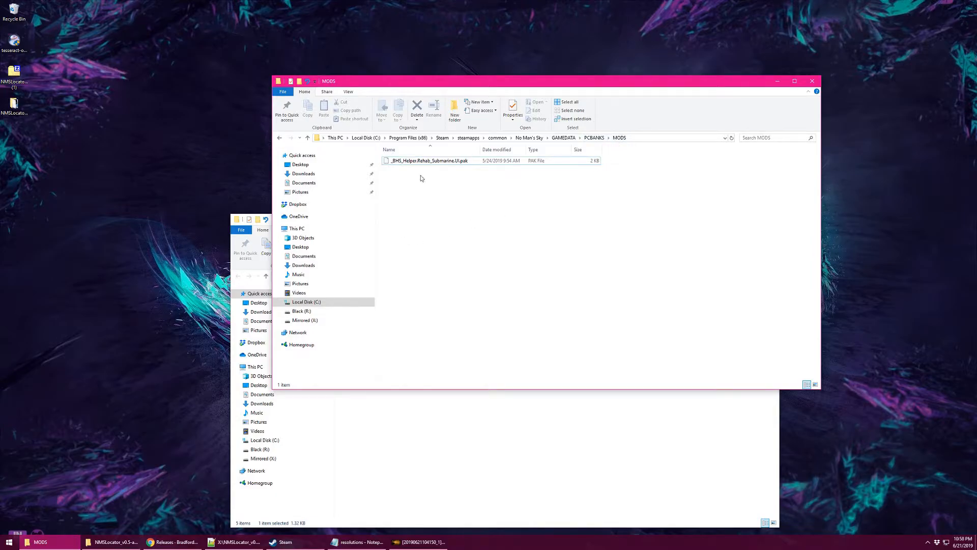
pyautogui.moveTo(429, 78); pyautogui.dragTo(559, 75)
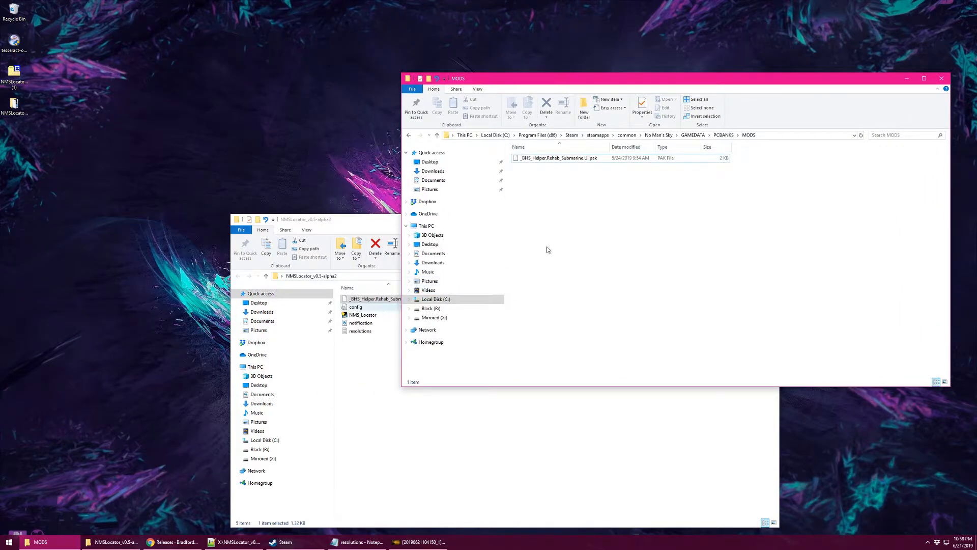
pyautogui.click(375, 227)
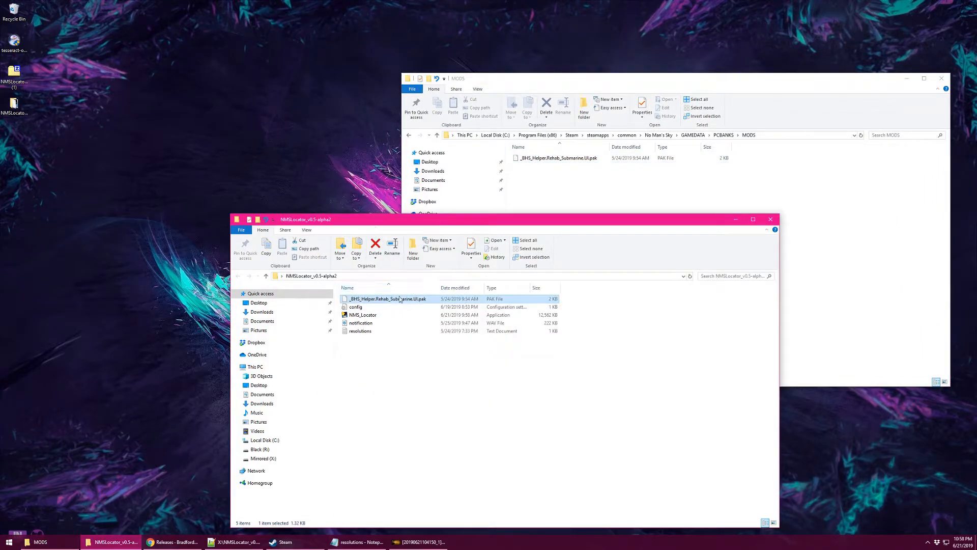
pyautogui.click(567, 187)
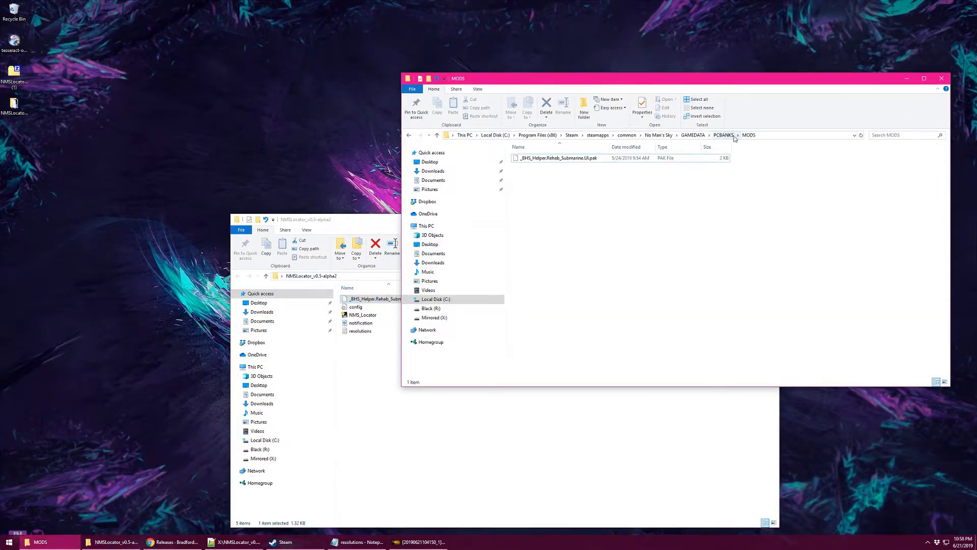
pyautogui.click(718, 137)
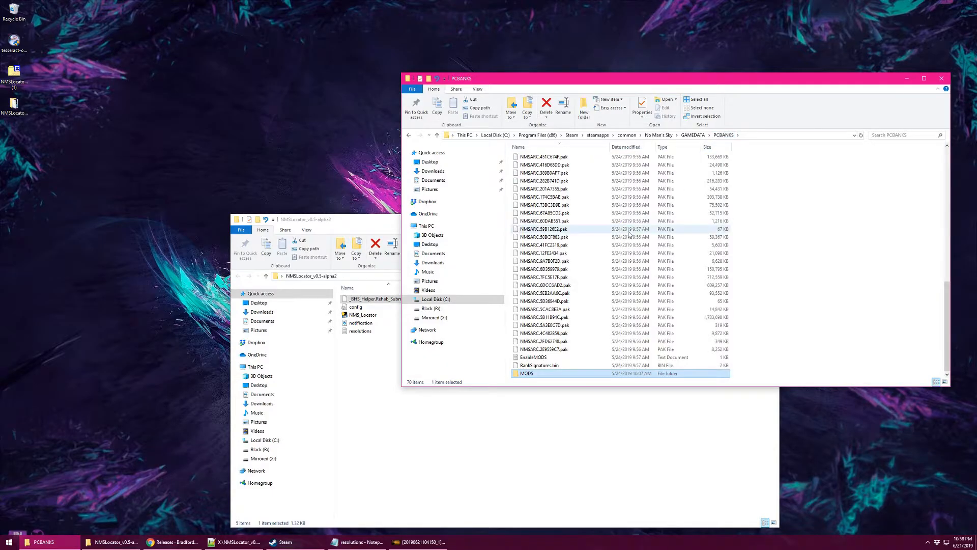
pyautogui.click(544, 358)
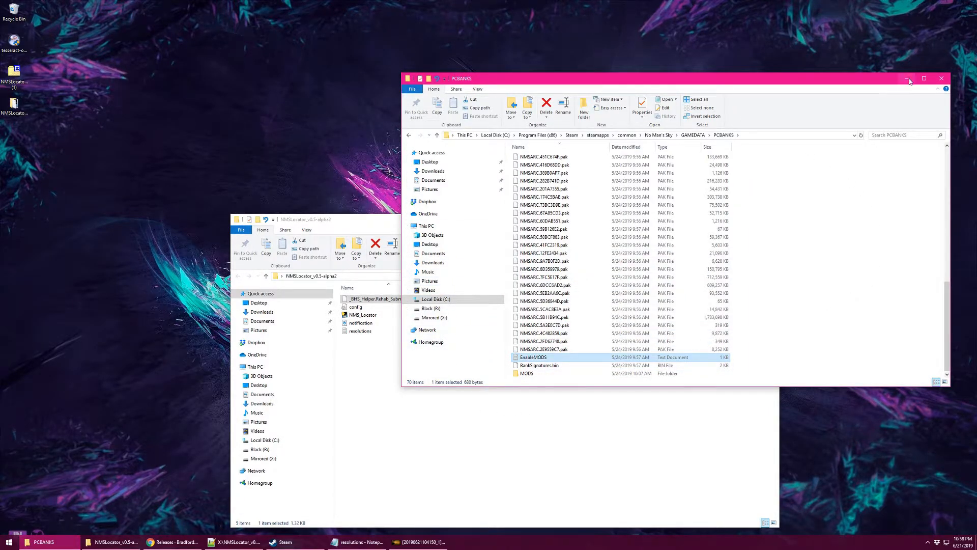
# Revisit the NMSLocator README's Setup steps in Chrome, then minimize Chrome and raise the NMSLocator folder.
pyautogui.click(173, 543)
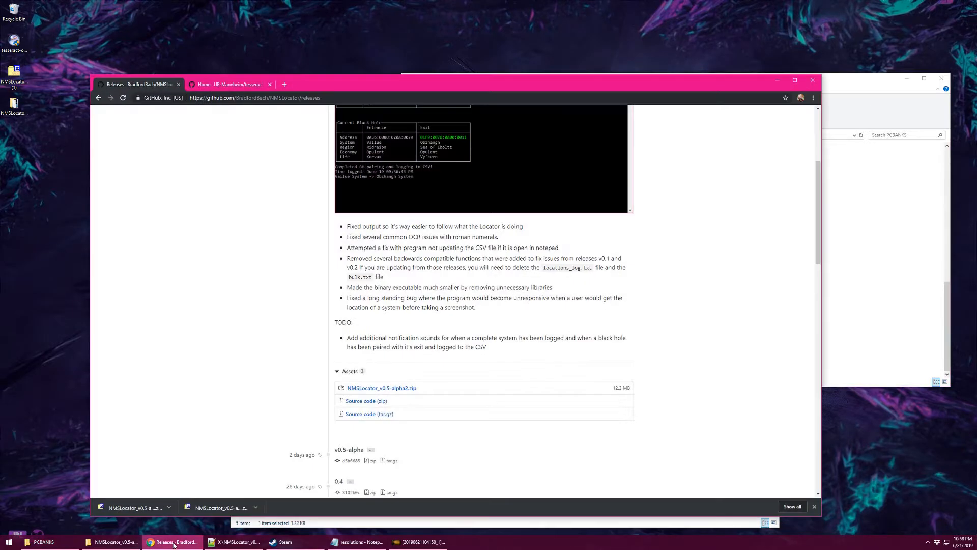
pyautogui.click(98, 98)
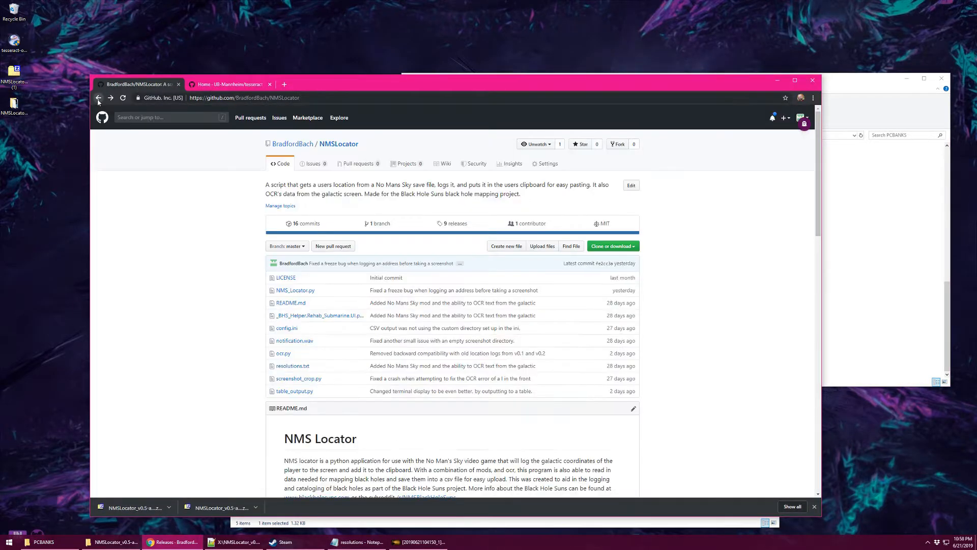
pyautogui.scroll(-6, 371, 204)
pyautogui.scroll(1, 395, 255)
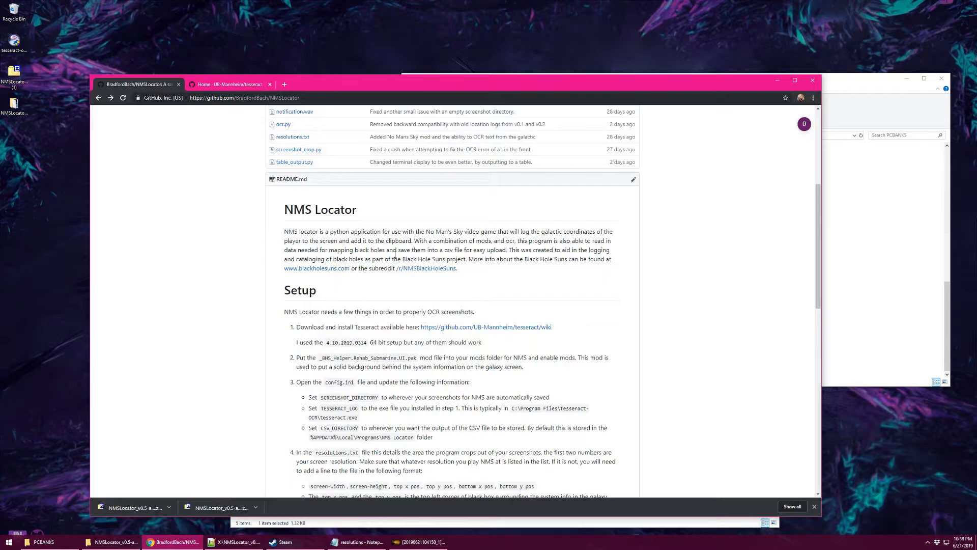
pyautogui.scroll(-3, 395, 255)
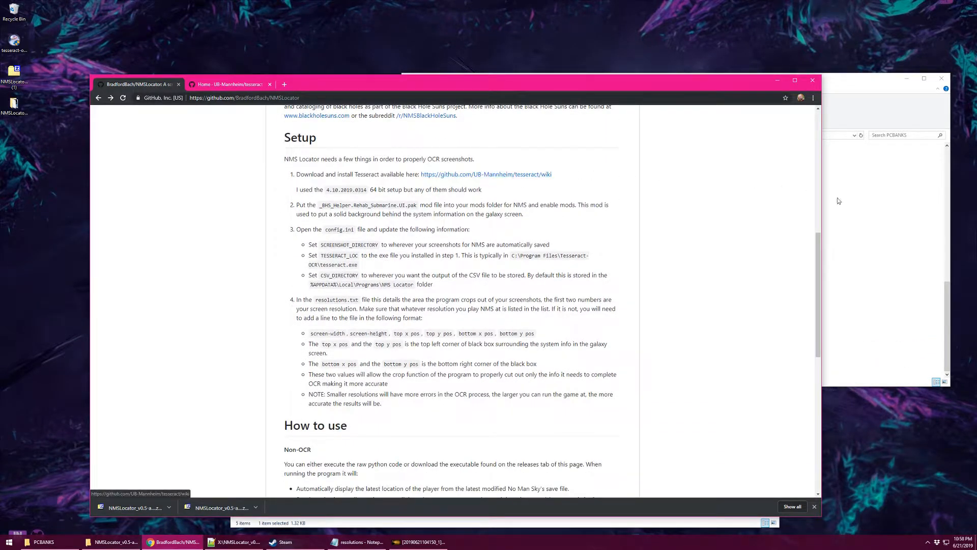
pyautogui.click(775, 85)
pyautogui.moveTo(351, 223); pyautogui.dragTo(414, 129)
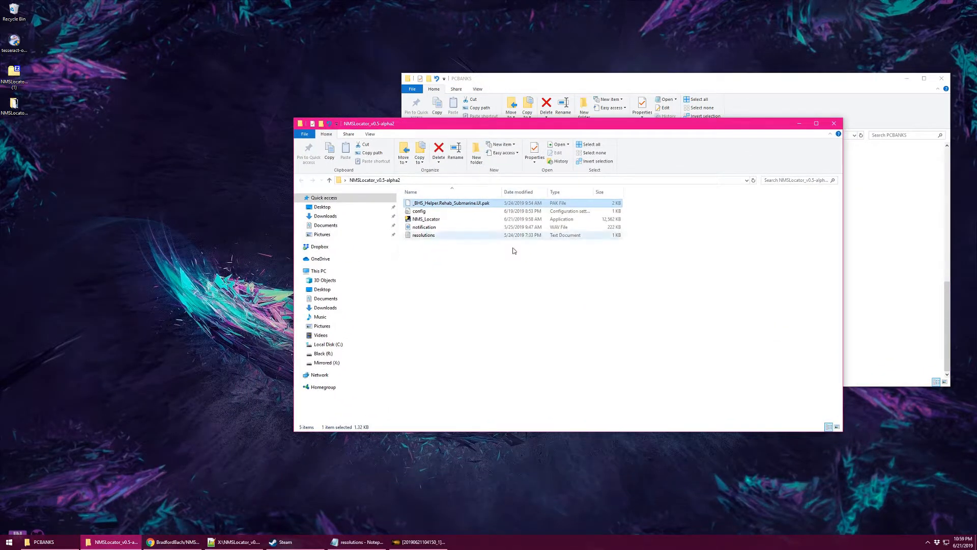
# Open the new version's config.ini with Notepad++ and select the None value on line 5.
pyautogui.click(441, 212)
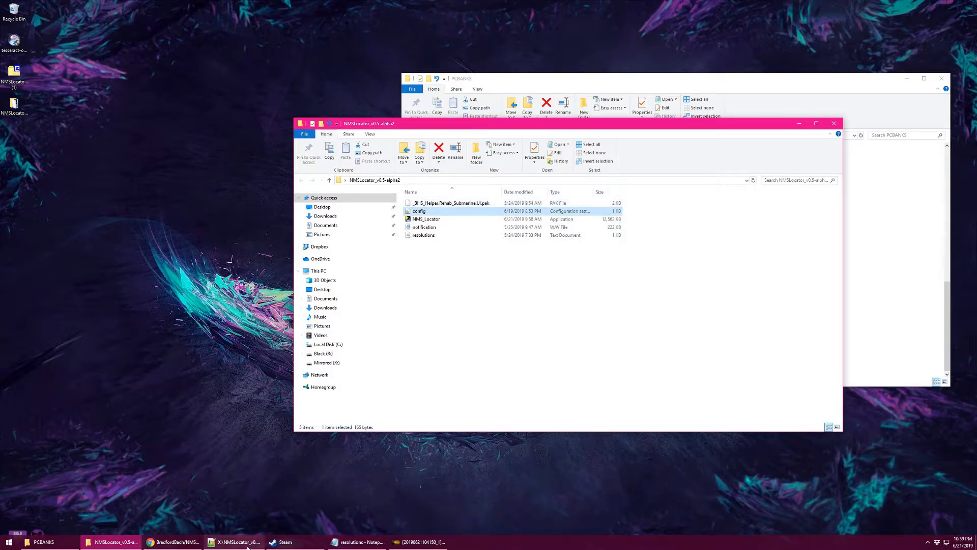
pyautogui.click(248, 543)
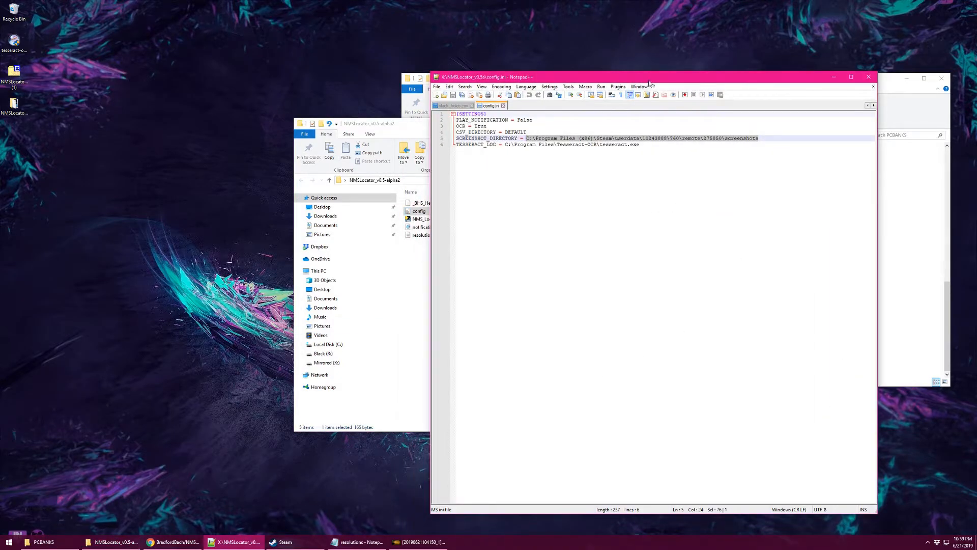
pyautogui.moveTo(649, 83); pyautogui.dragTo(523, 89)
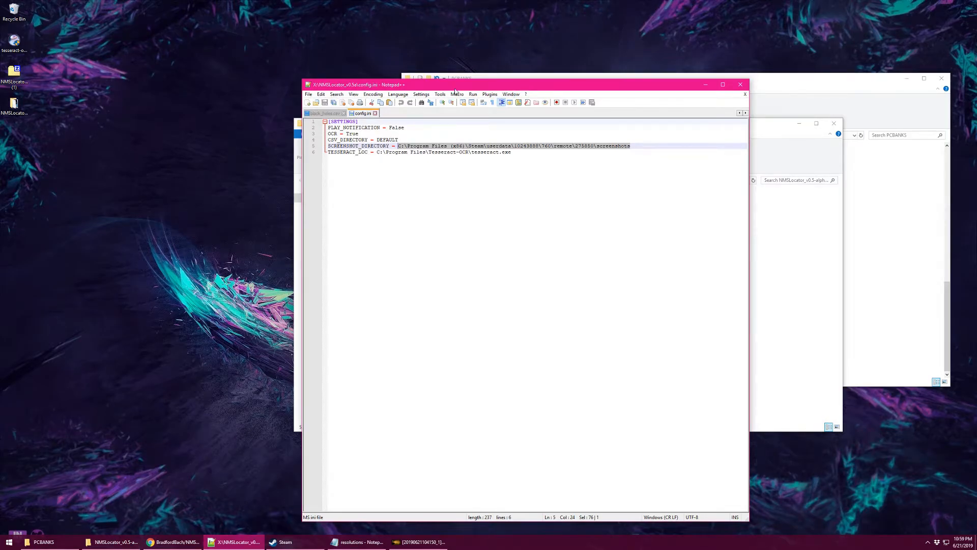
pyautogui.moveTo(457, 91); pyautogui.dragTo(654, 55)
pyautogui.rightClick(419, 212)
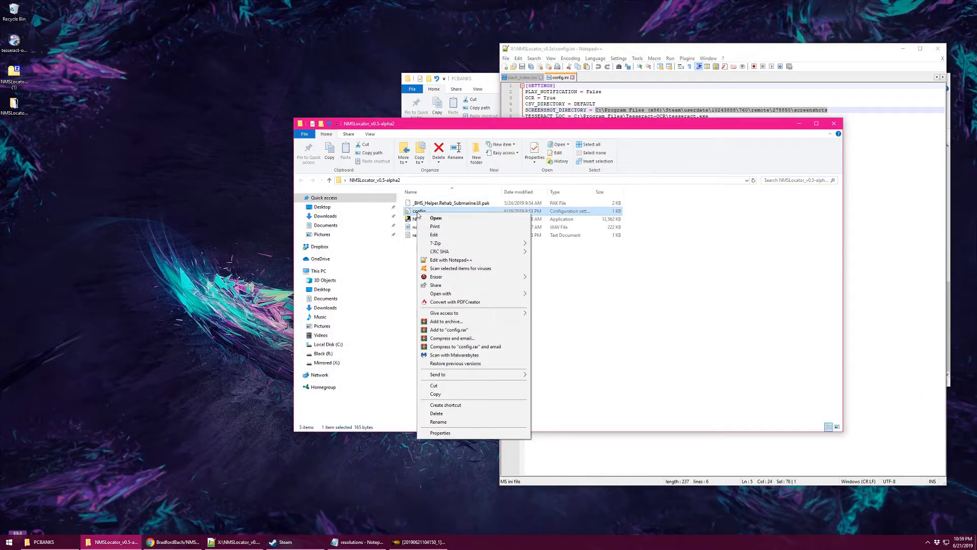
pyautogui.click(447, 260)
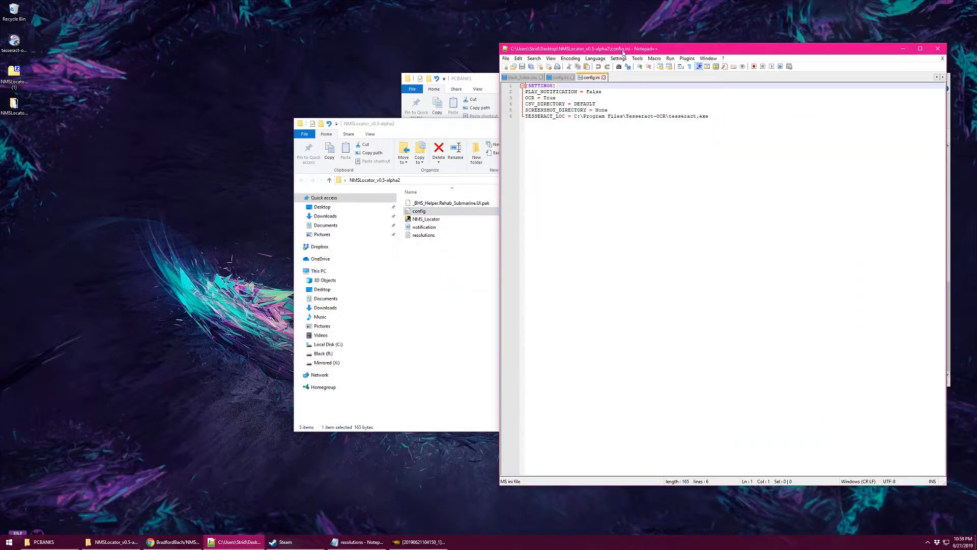
pyautogui.moveTo(624, 53); pyautogui.dragTo(581, 48)
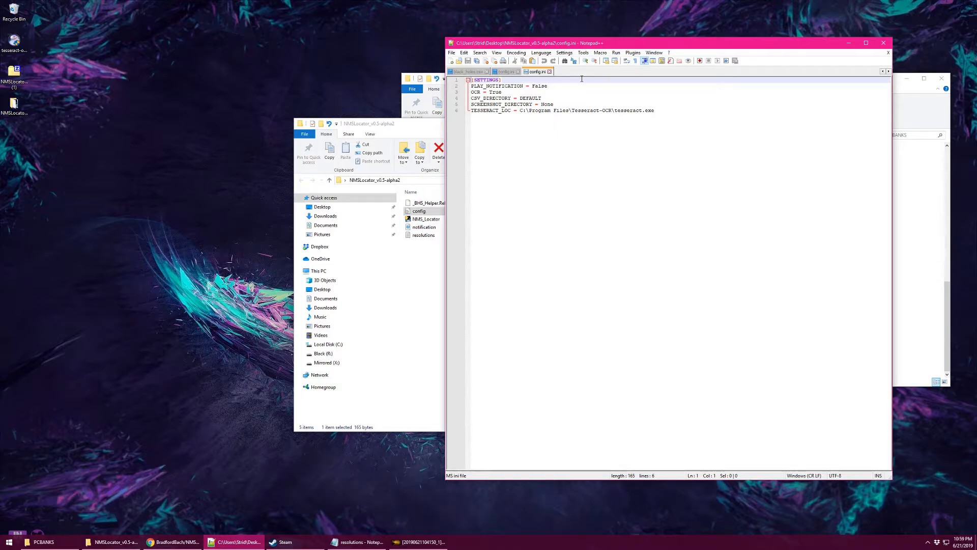
pyautogui.doubleClick(549, 106)
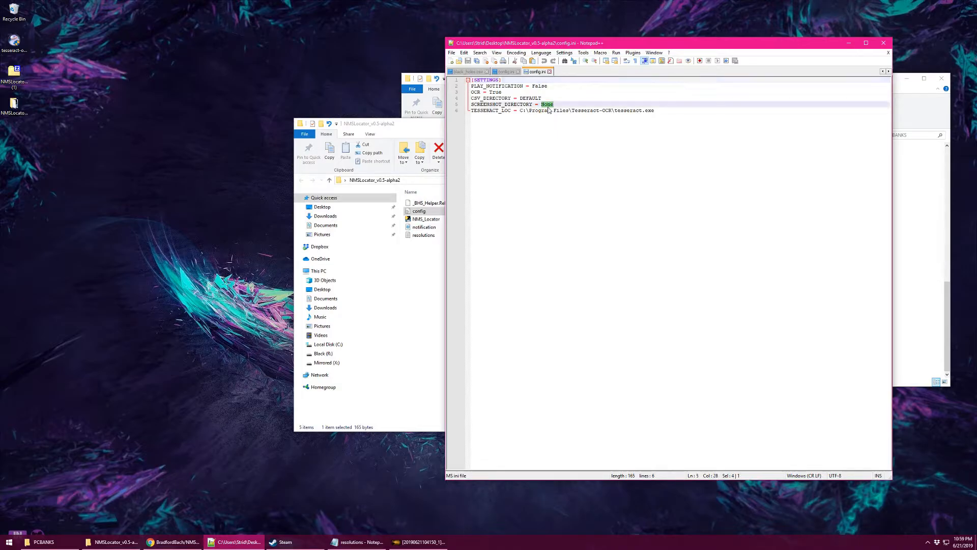
# In the older config.ini, review the Steam screenshots path on line 5 and the Tesseract path on line 6.
pyautogui.click(507, 73)
pyautogui.click(544, 106)
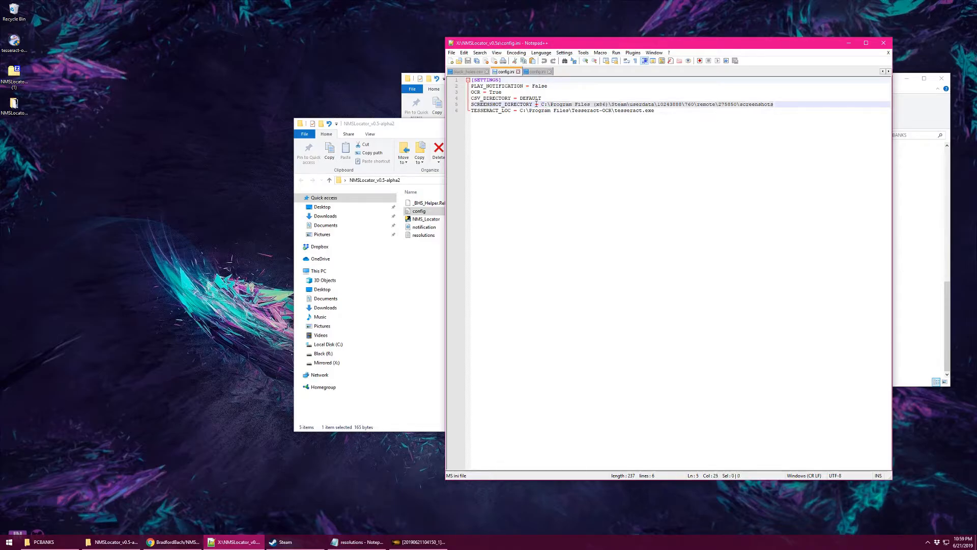
pyautogui.moveTo(542, 106); pyautogui.dragTo(793, 104)
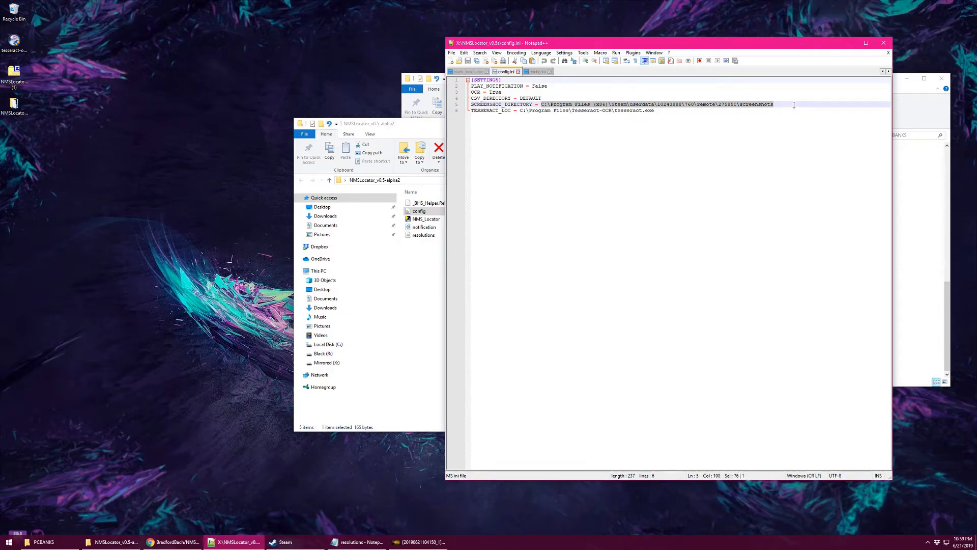
pyautogui.click(792, 104)
pyautogui.moveTo(658, 105); pyautogui.dragTo(683, 105)
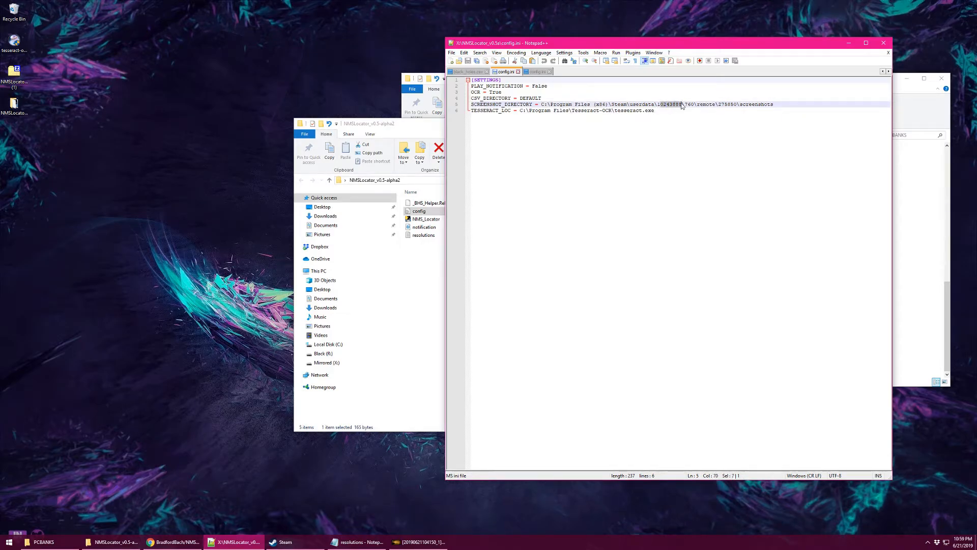
pyautogui.click(682, 105)
pyautogui.moveTo(770, 104); pyautogui.dragTo(540, 107)
pyautogui.hotkey('ctrl', 'c')
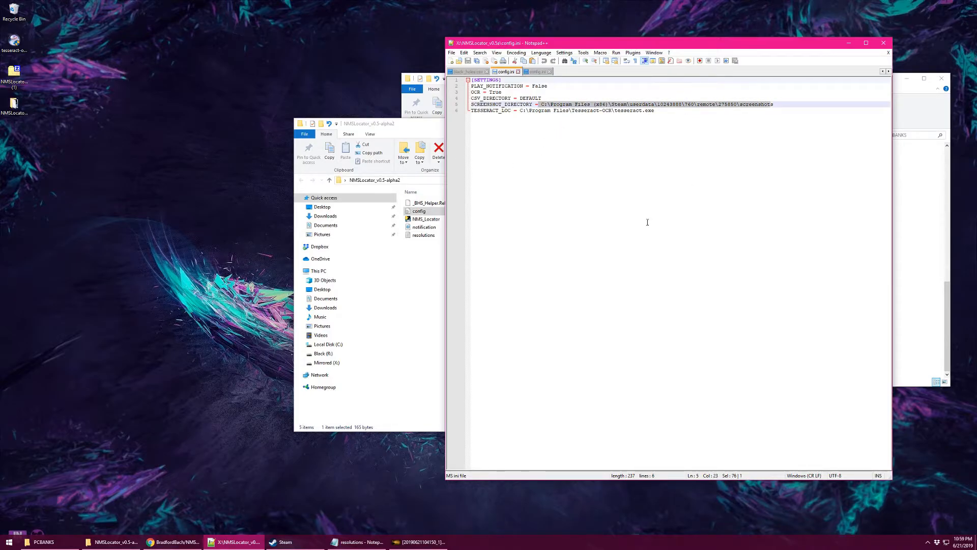
pyautogui.click(566, 110)
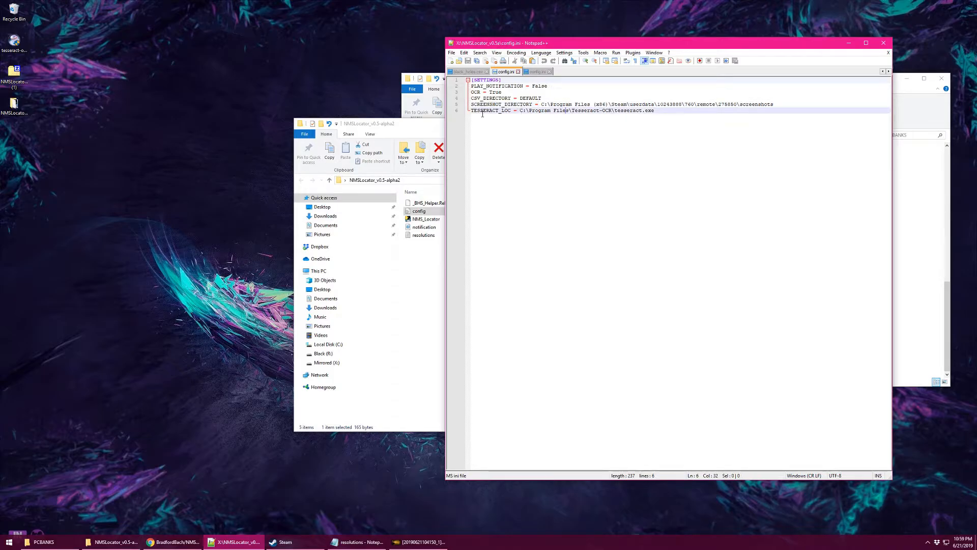
pyautogui.moveTo(520, 110); pyautogui.dragTo(652, 111)
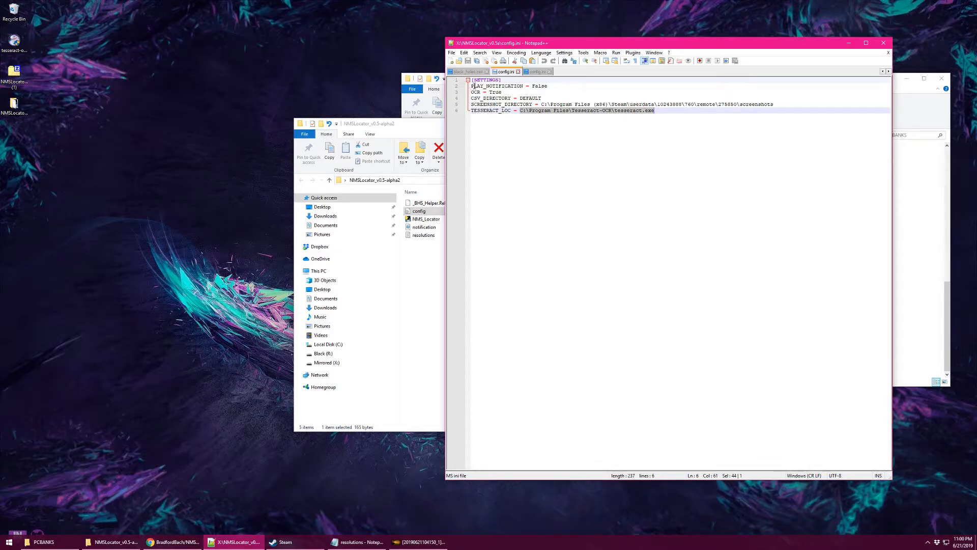
# Check PLAY_NOTIFICATION = False, then select the line-5 screenshots path to copy.
pyautogui.moveTo(472, 86); pyautogui.dragTo(524, 88)
pyautogui.doubleClick(536, 86)
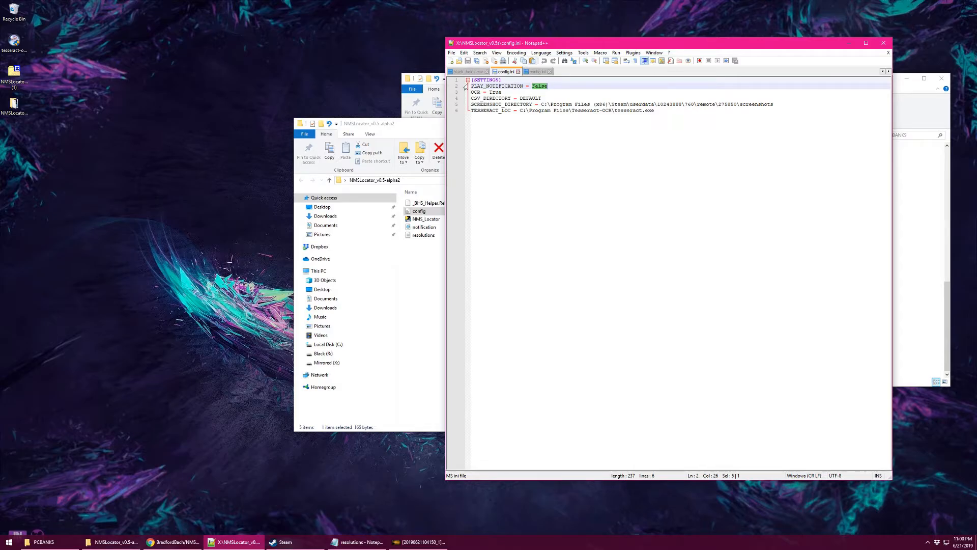
pyautogui.moveTo(777, 104); pyautogui.dragTo(541, 104)
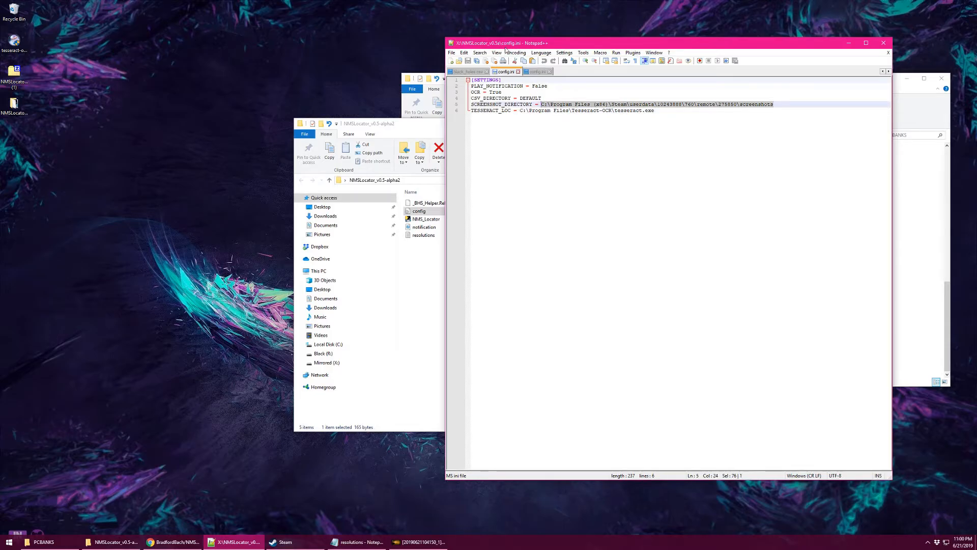
# Paste the Steam screenshots path over None in the new config.ini and save it.
pyautogui.click(537, 71)
pyautogui.hotkey('ctrl', 'v')
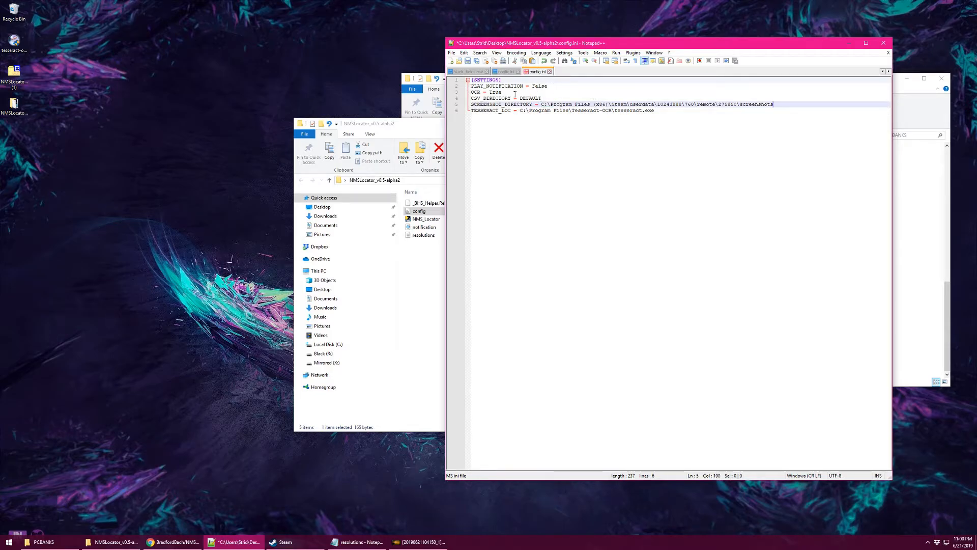
pyautogui.click(468, 60)
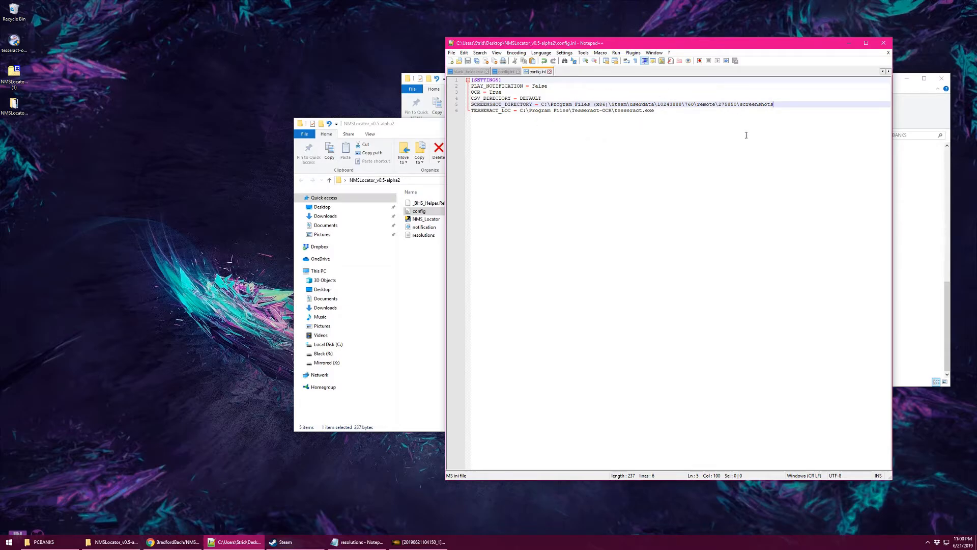
pyautogui.moveTo(746, 135); pyautogui.dragTo(584, 127)
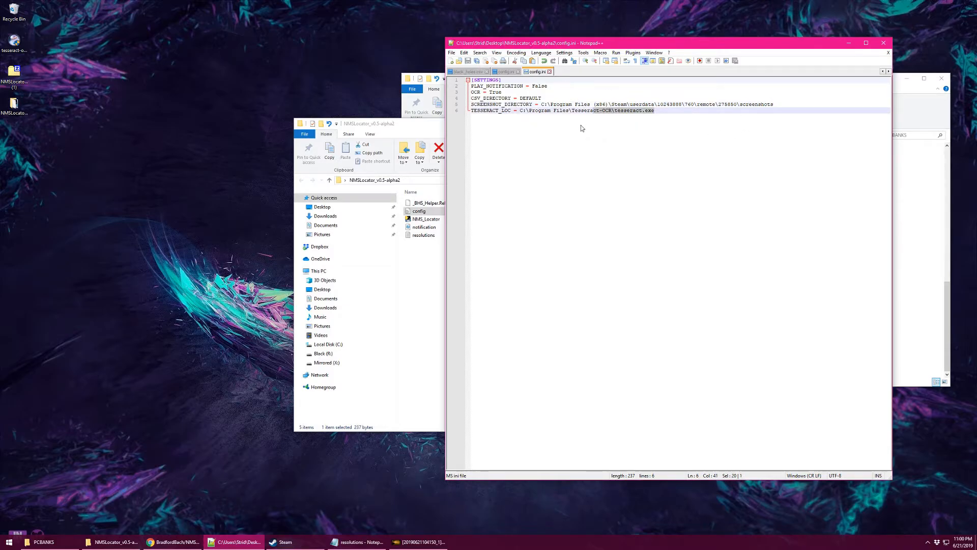
# Bring up the NMSLocator README in Chrome and rearrange it beside the editor and folder windows.
pyautogui.click(178, 541)
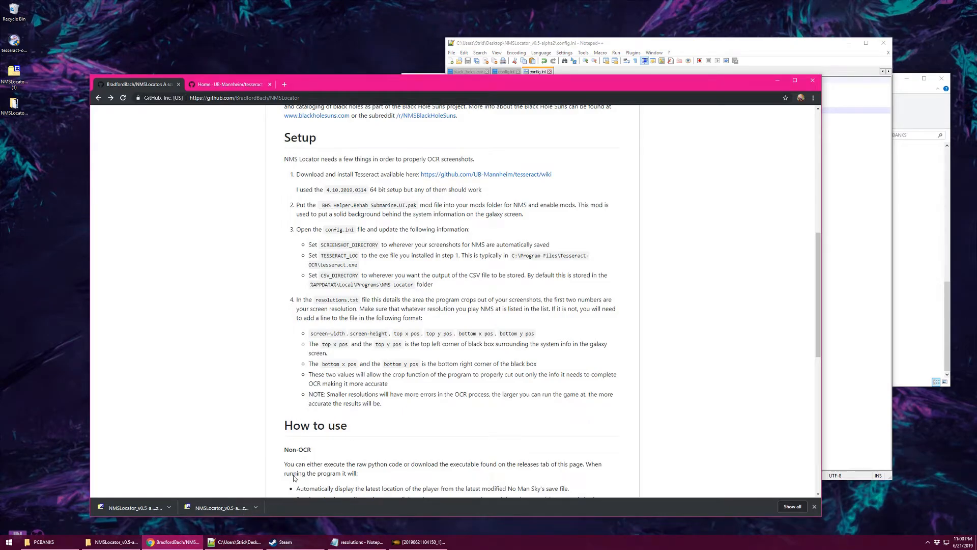
pyautogui.scroll(-3, 352, 326)
pyautogui.click(835, 242)
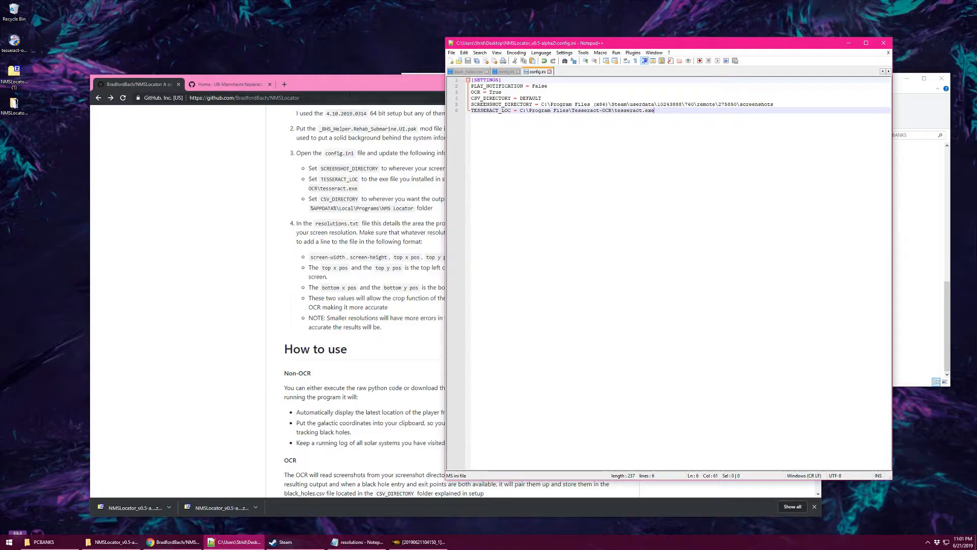
pyautogui.moveTo(365, 82); pyautogui.dragTo(343, 148)
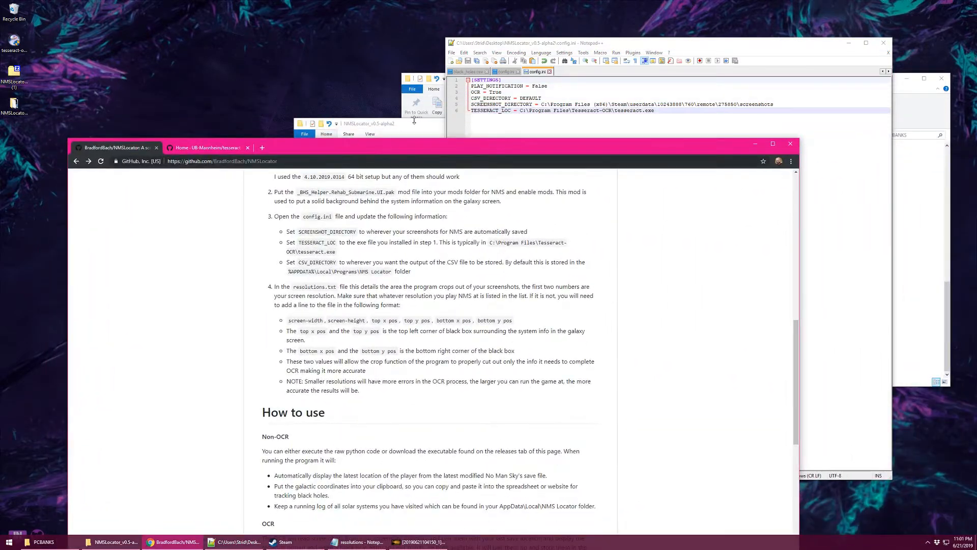
pyautogui.moveTo(416, 126); pyautogui.dragTo(292, 70)
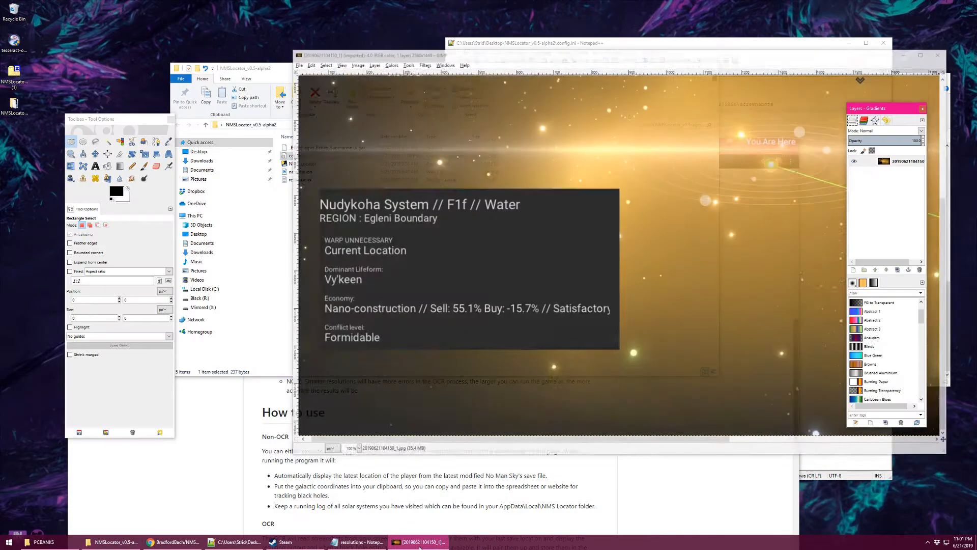
pyautogui.click(421, 542)
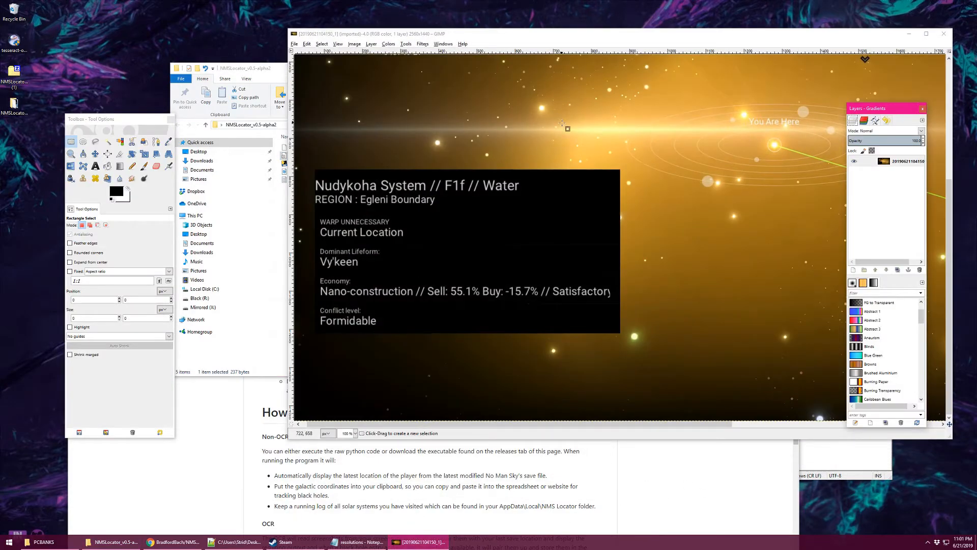
pyautogui.scroll(5, 562, 123)
pyautogui.scroll(-5, 562, 123)
pyautogui.moveTo(383, 34); pyautogui.dragTo(484, 27)
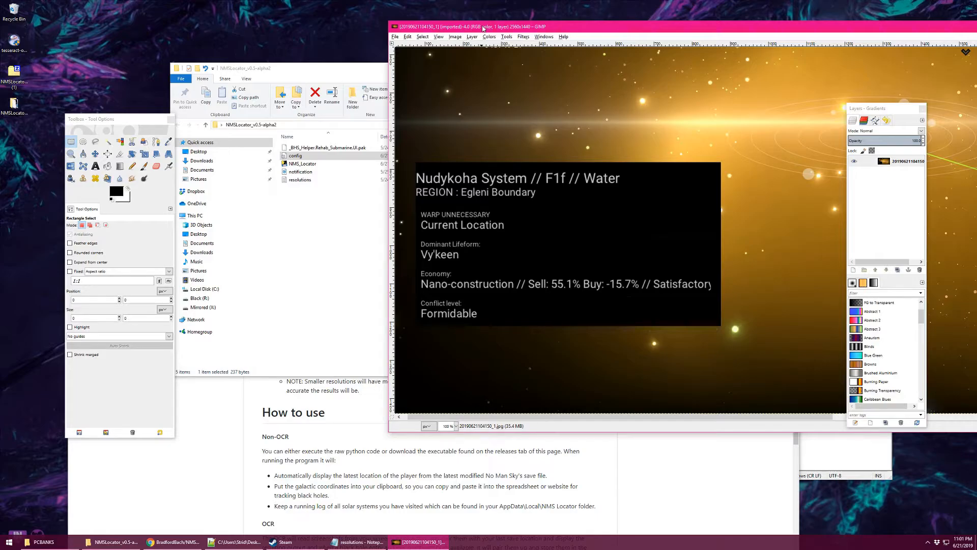
pyautogui.click(307, 66)
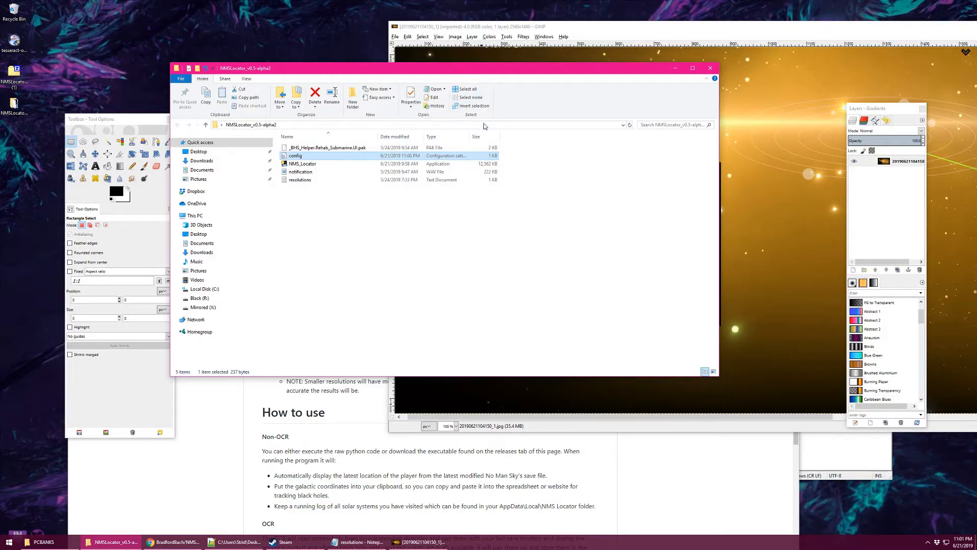
# Open the resolutions file in Notepad and move its window aside.
pyautogui.rightClick(341, 184)
pyautogui.click(312, 182)
pyautogui.doubleClick(312, 180)
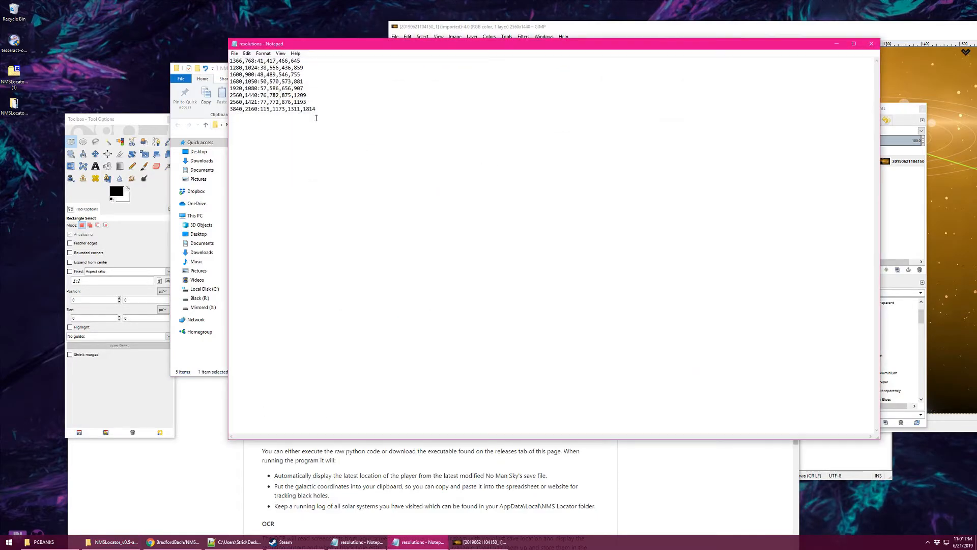
pyautogui.moveTo(314, 40); pyautogui.dragTo(423, 139)
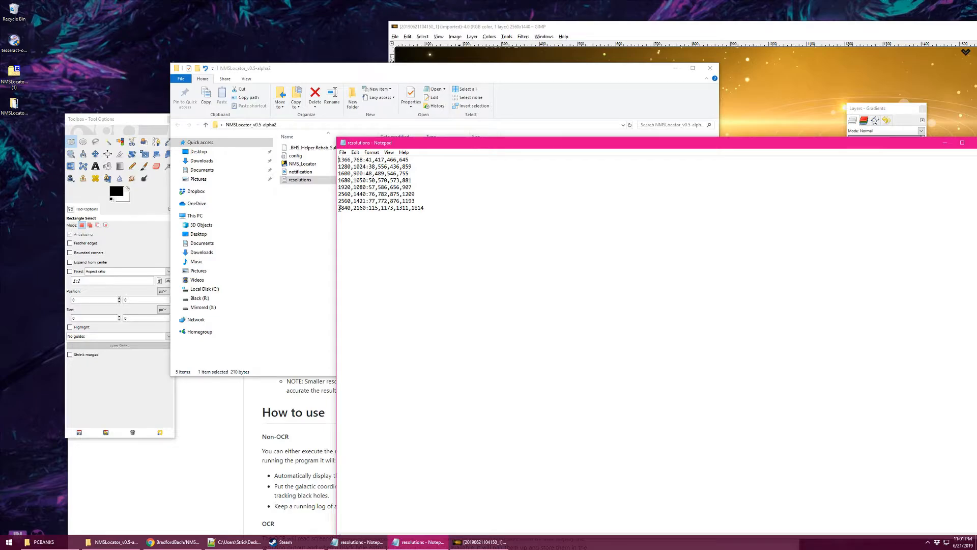
# Check the 2560,1440 line's crop values 76,782,875,1209, then bring the GIMP screenshot forward.
pyautogui.moveTo(339, 208); pyautogui.dragTo(367, 208)
pyautogui.click(338, 194)
pyautogui.moveTo(338, 193); pyautogui.dragTo(368, 196)
pyautogui.moveTo(369, 194); pyautogui.dragTo(419, 195)
pyautogui.click(490, 30)
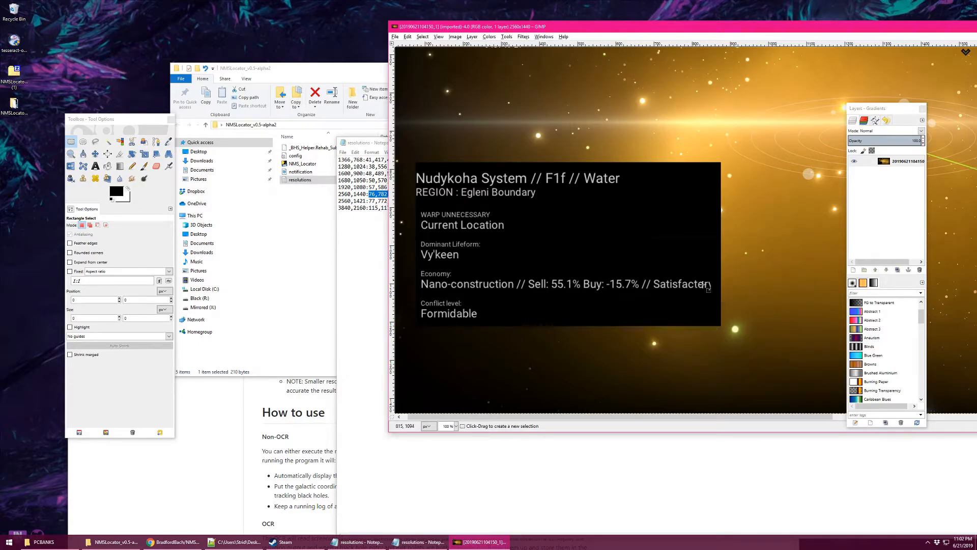
# Reposition the GIMP screenshot window and zoom it to 200%.
pyautogui.moveTo(488, 29); pyautogui.dragTo(527, 33)
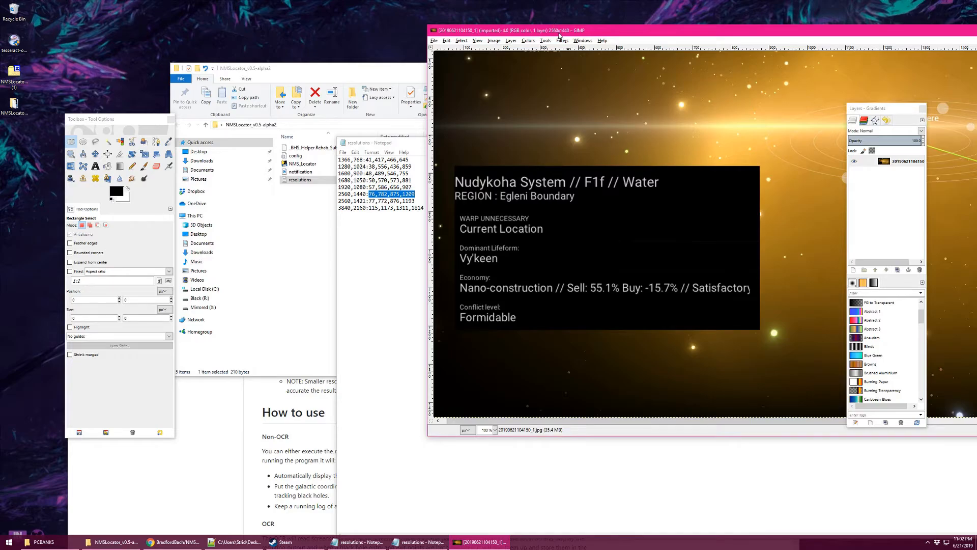
pyautogui.moveTo(559, 35); pyautogui.dragTo(365, 65)
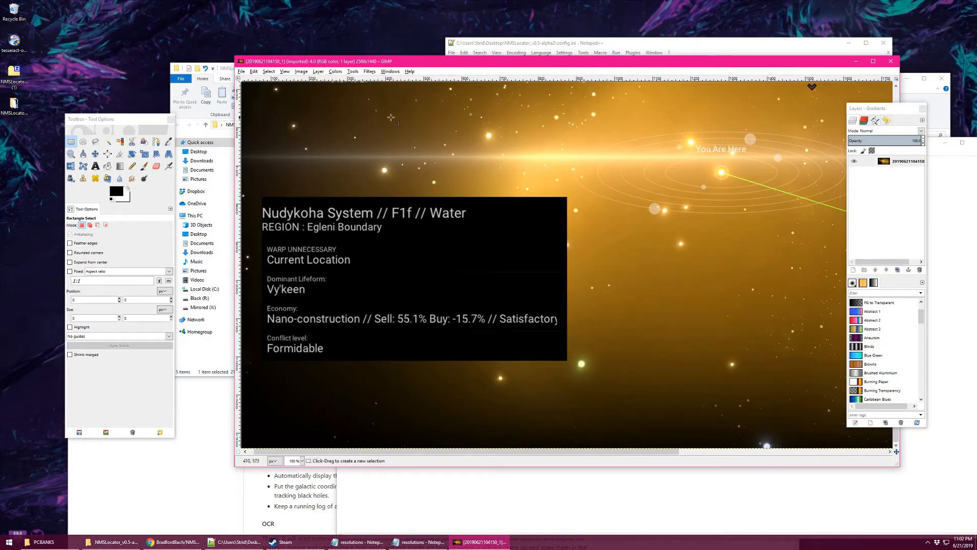
pyautogui.moveTo(407, 61); pyautogui.dragTo(568, 34)
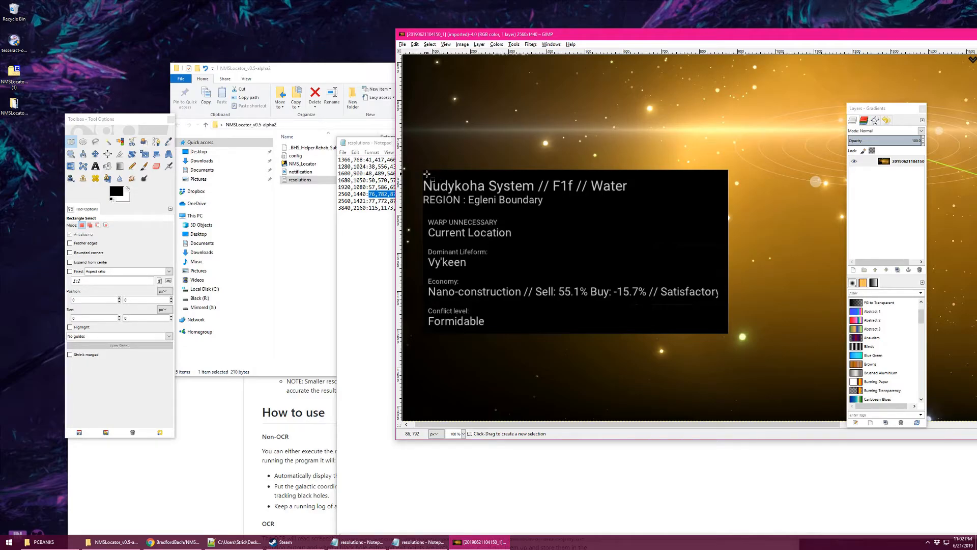
pyautogui.click(463, 434)
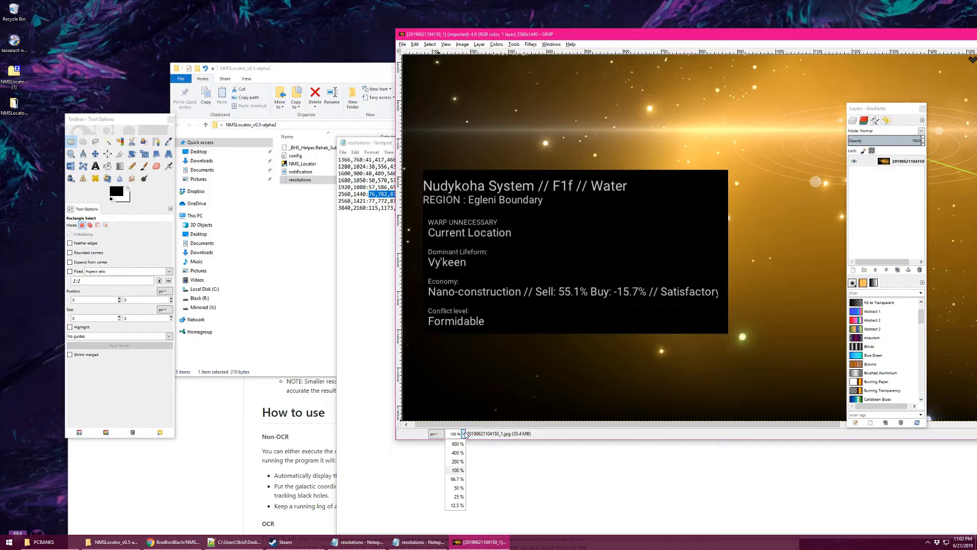
pyautogui.click(458, 461)
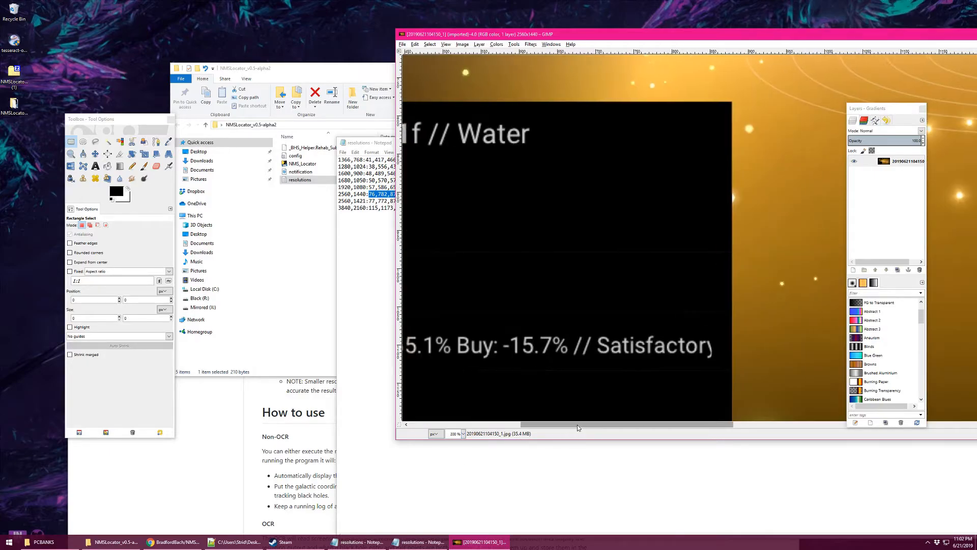
pyautogui.moveTo(577, 425); pyautogui.dragTo(465, 425)
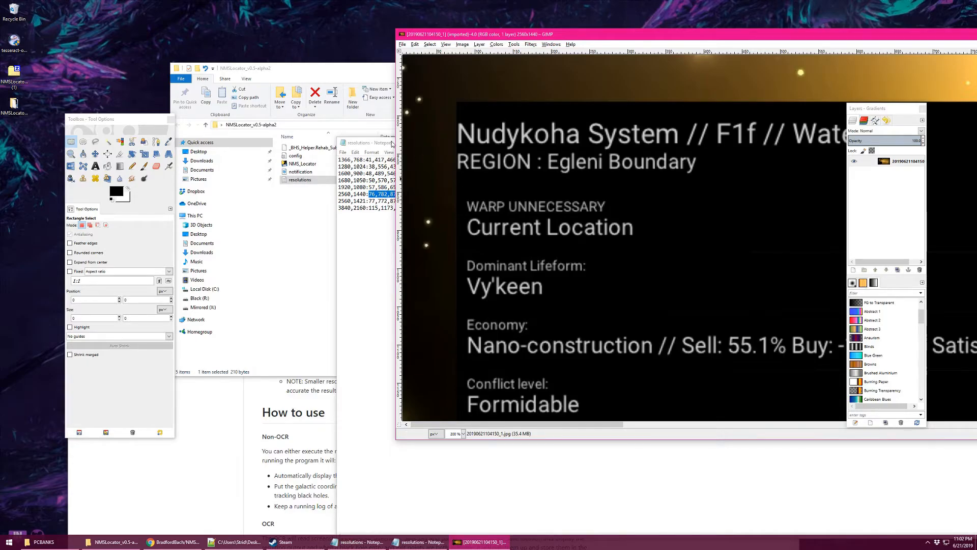
# Inspect the black system-info box's corners against the resolutions file's crop values.
pyautogui.moveTo(393, 143); pyautogui.dragTo(328, 152)
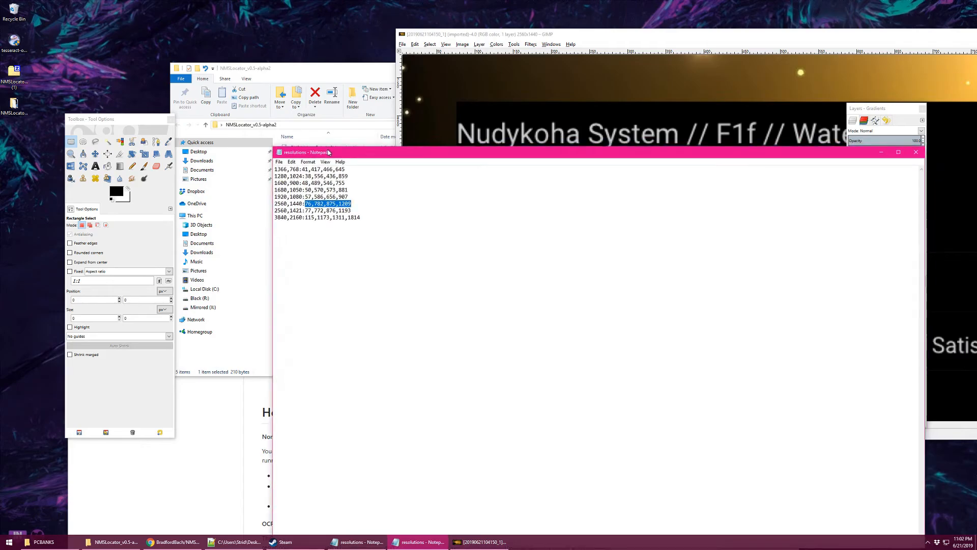
pyautogui.click(538, 34)
pyautogui.moveTo(583, 424); pyautogui.dragTo(675, 423)
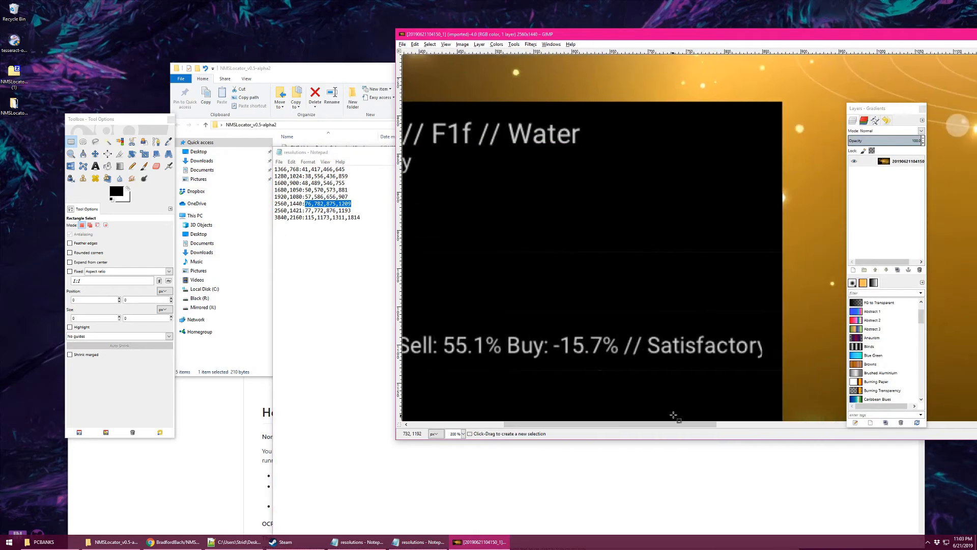
pyautogui.scroll(-2, 739, 377)
pyautogui.scroll(1, 780, 334)
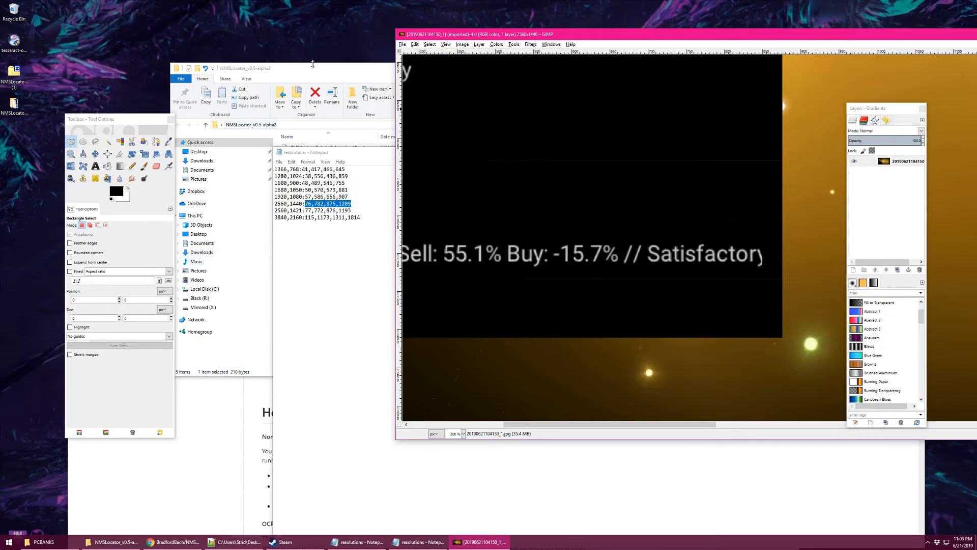
pyautogui.click(330, 204)
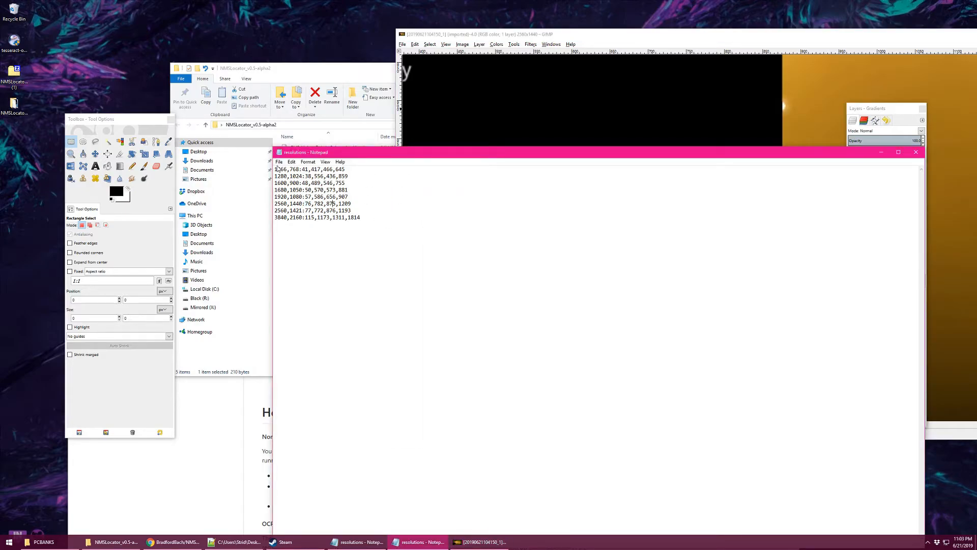
# Select the resolution lines, then scroll Chrome's README to the resolutions.txt notes and How to use section.
pyautogui.moveTo(275, 169); pyautogui.dragTo(364, 229)
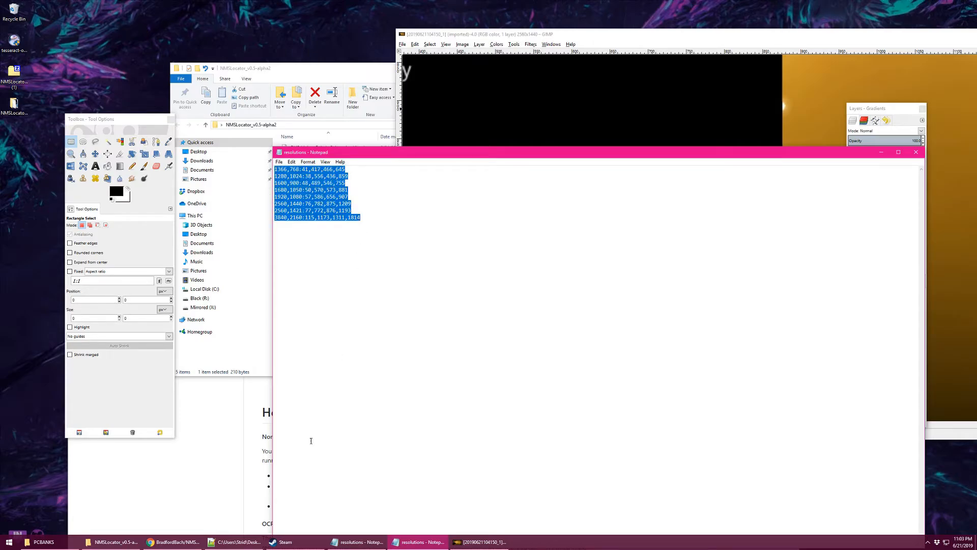
pyautogui.click(237, 542)
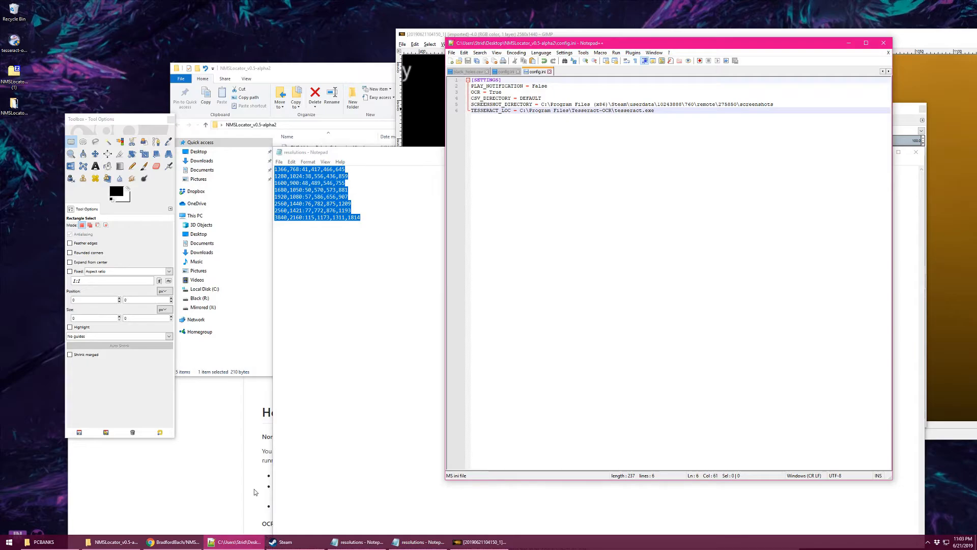
pyautogui.click(171, 541)
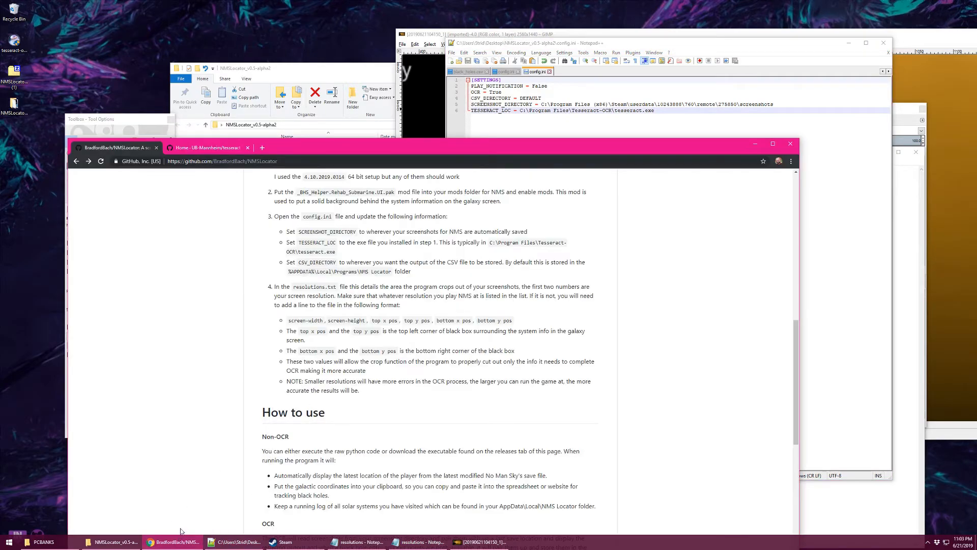
pyautogui.scroll(-2, 471, 345)
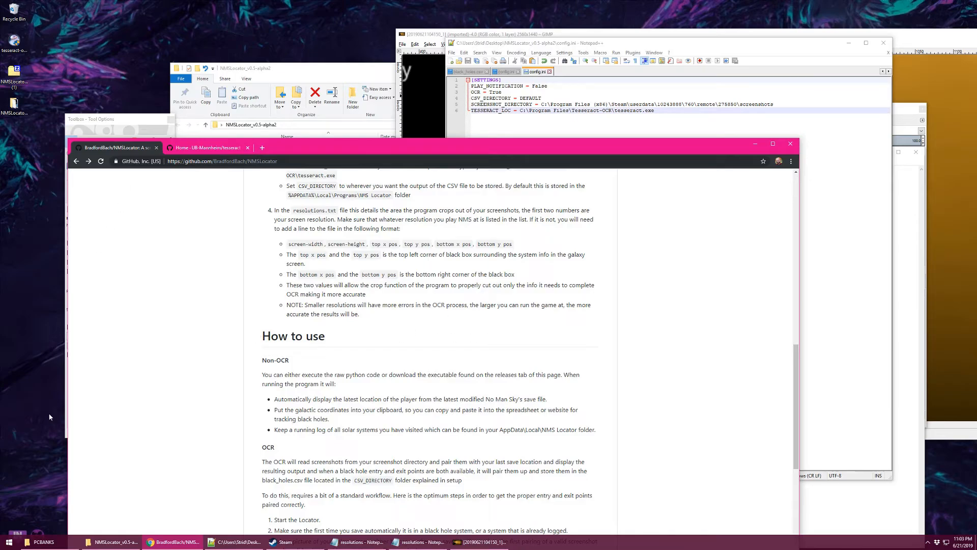
# Launch Command Prompt via Start menu search for cmd and center its window.
pyautogui.click(10, 542)
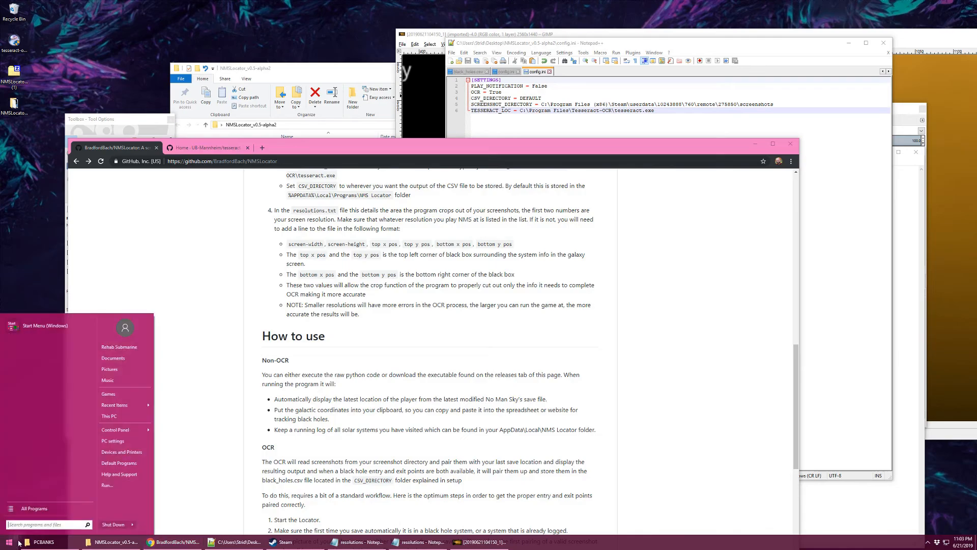
pyautogui.write('cmd')
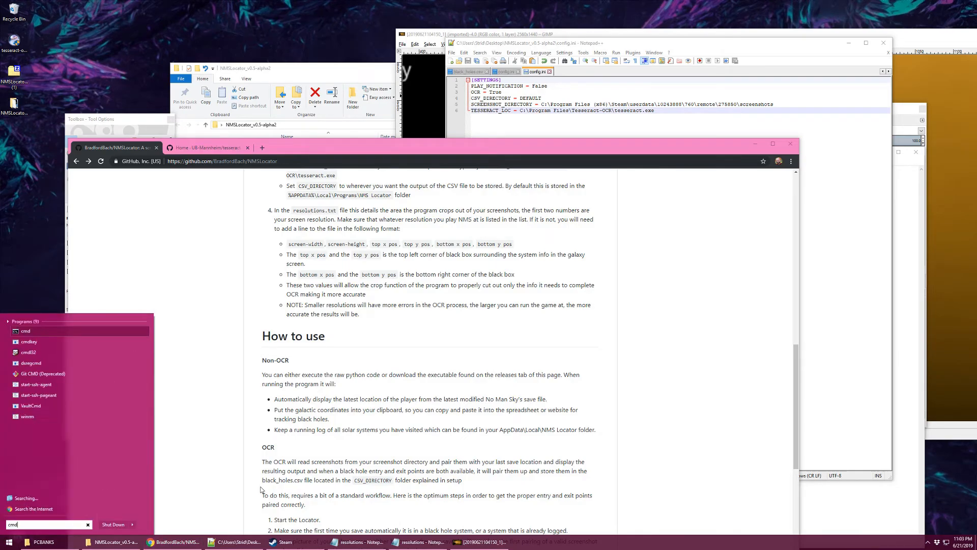
pyautogui.press('Return')
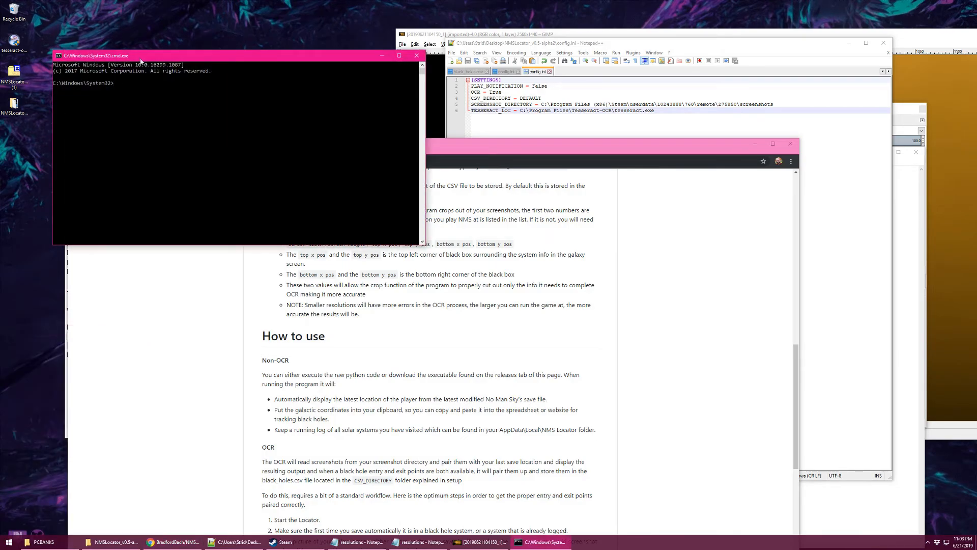
pyautogui.moveTo(143, 60); pyautogui.dragTo(584, 131)
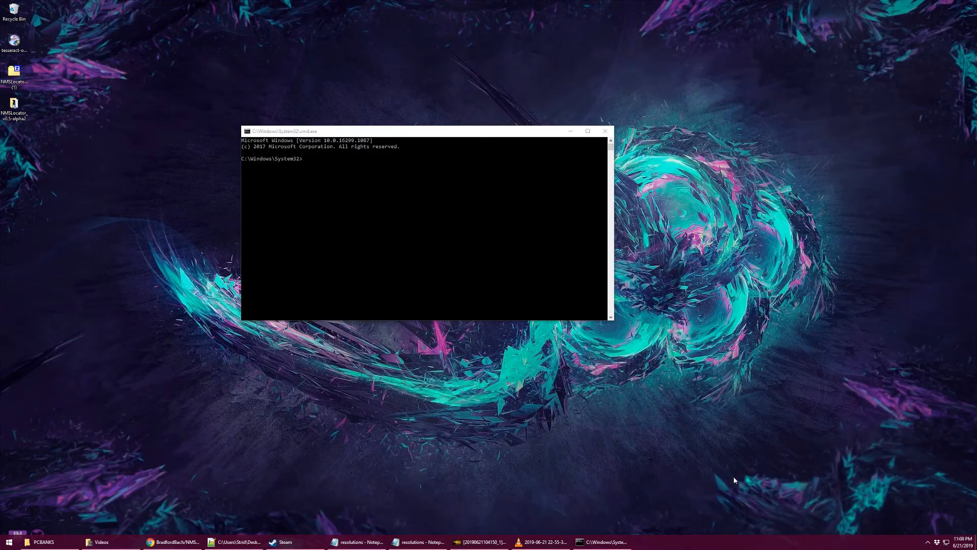
# Change directory into the desktop NMSLocator_v0.5-alpha2 folder and run NMS_Locator.exe.
pyautogui.click(462, 282)
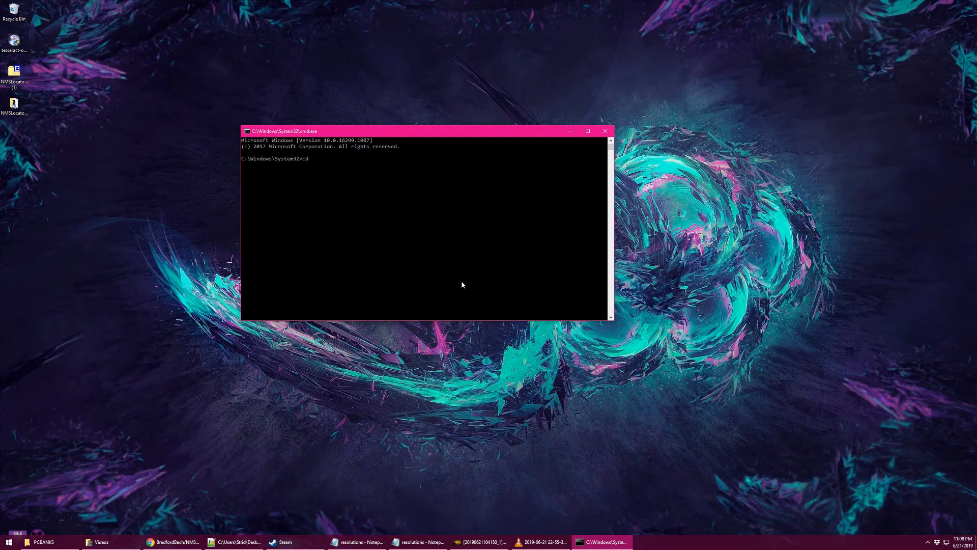
pyautogui.moveTo(14, 104); pyautogui.dragTo(415, 201)
pyautogui.press('Return')
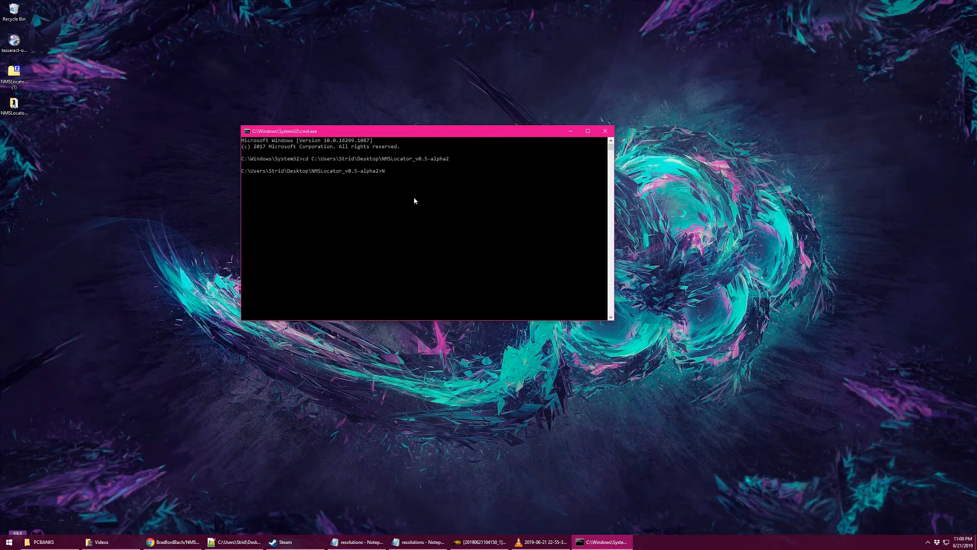
pyautogui.write('NMS_Locator.exe')
pyautogui.press('Return')
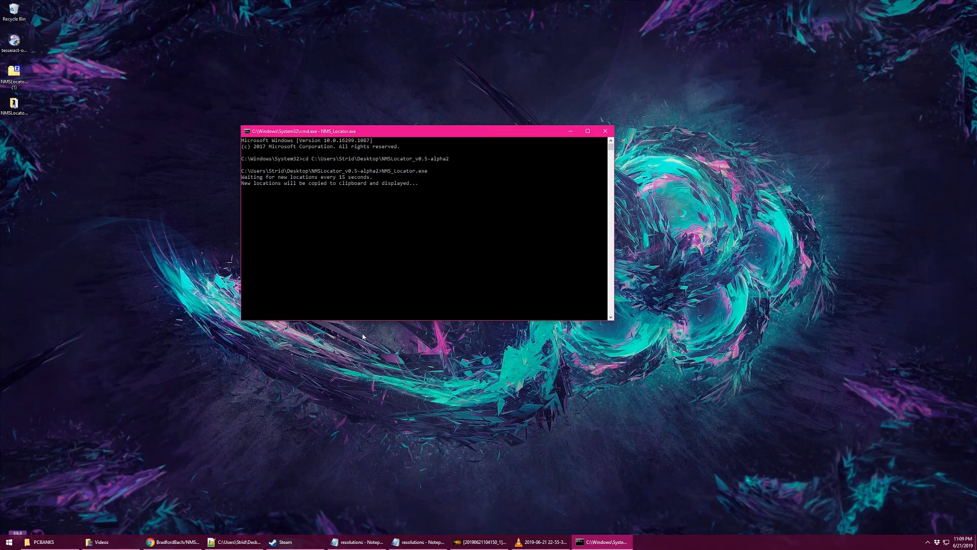
pyautogui.click(247, 547)
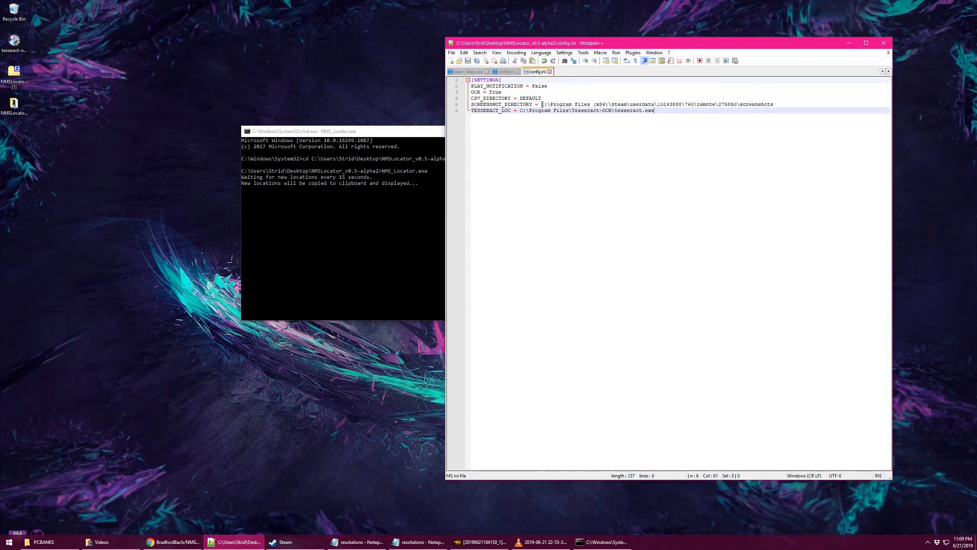
pyautogui.moveTo(541, 104); pyautogui.dragTo(786, 103)
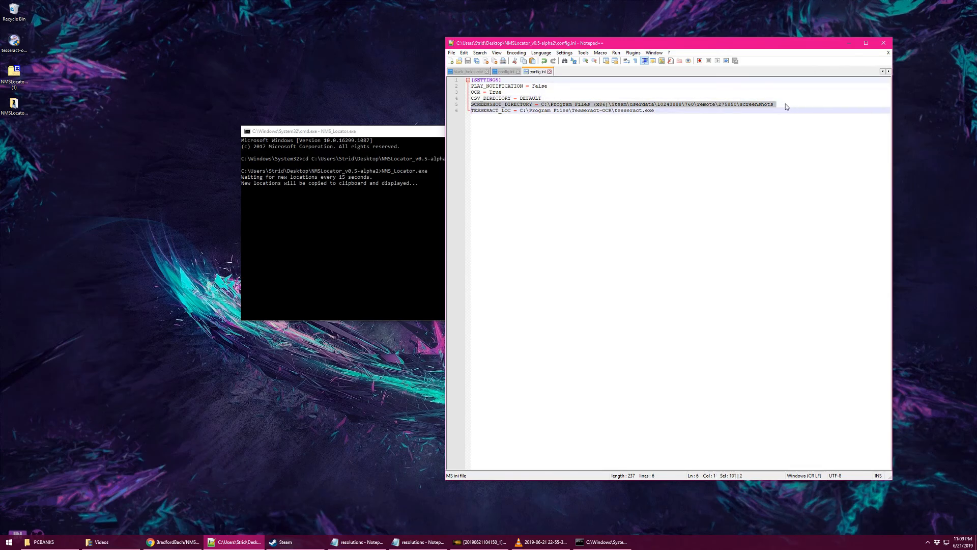
pyautogui.click(786, 103)
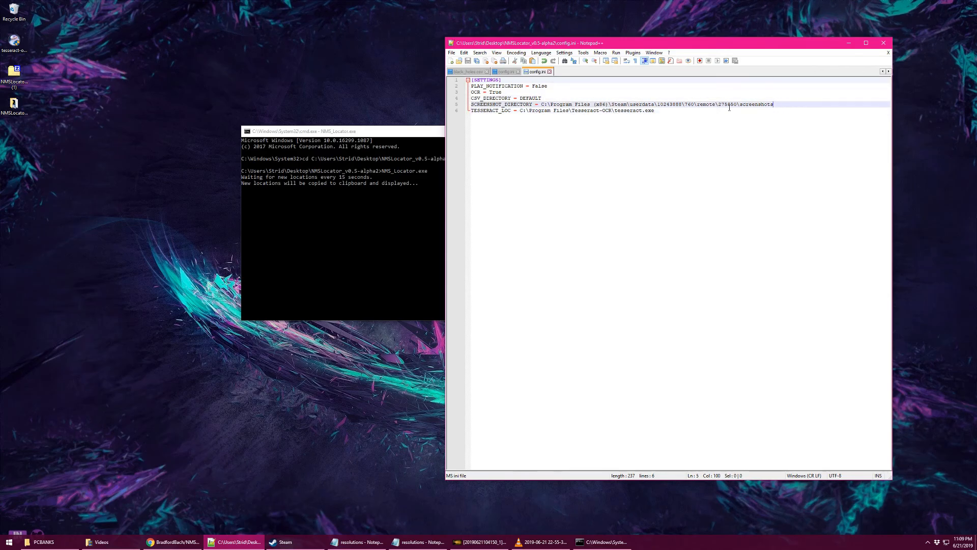
pyautogui.click(304, 232)
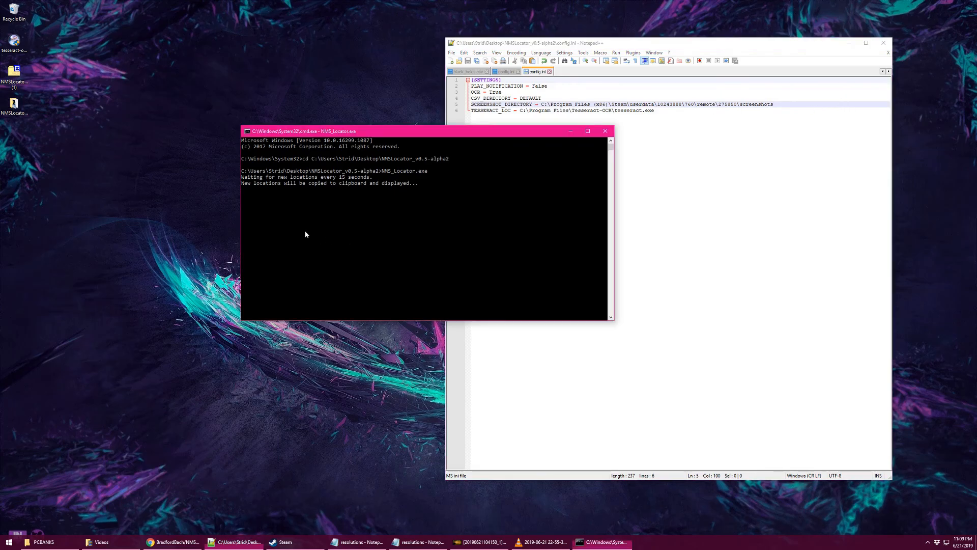